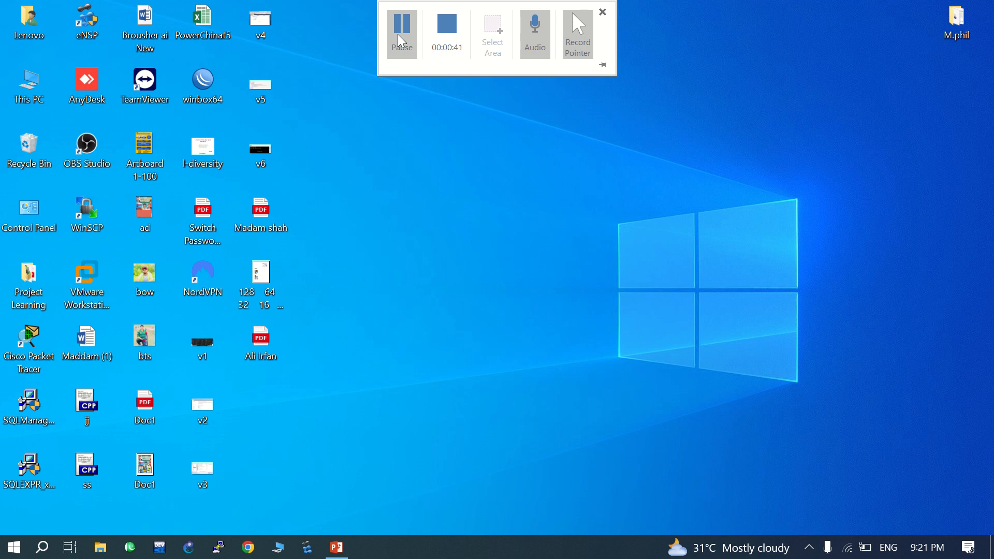
# - Open Chrome with the second profile, rerun the 'cisco packet tracer download' search and open the netacad.com Packet Tracer page
pyautogui.click(251, 550)
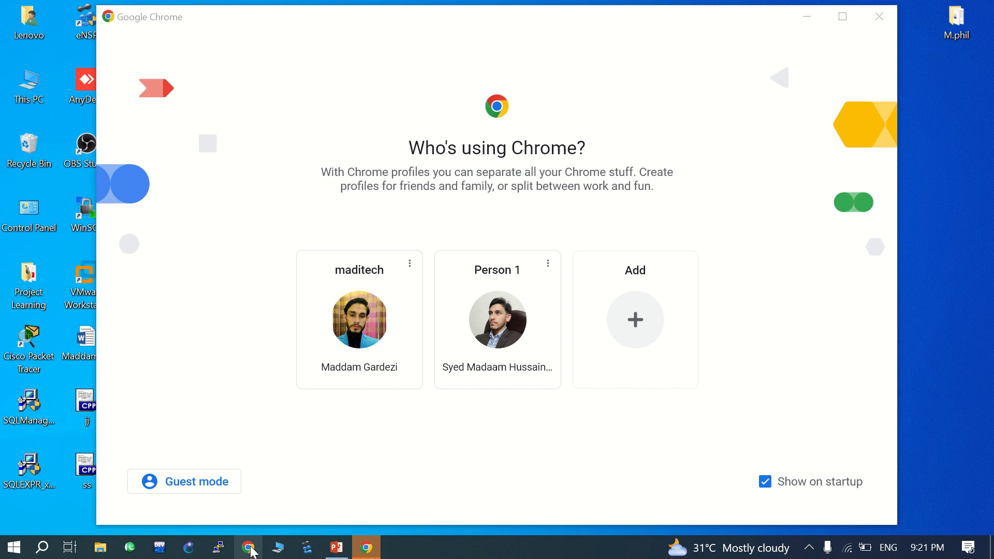
pyautogui.click(503, 337)
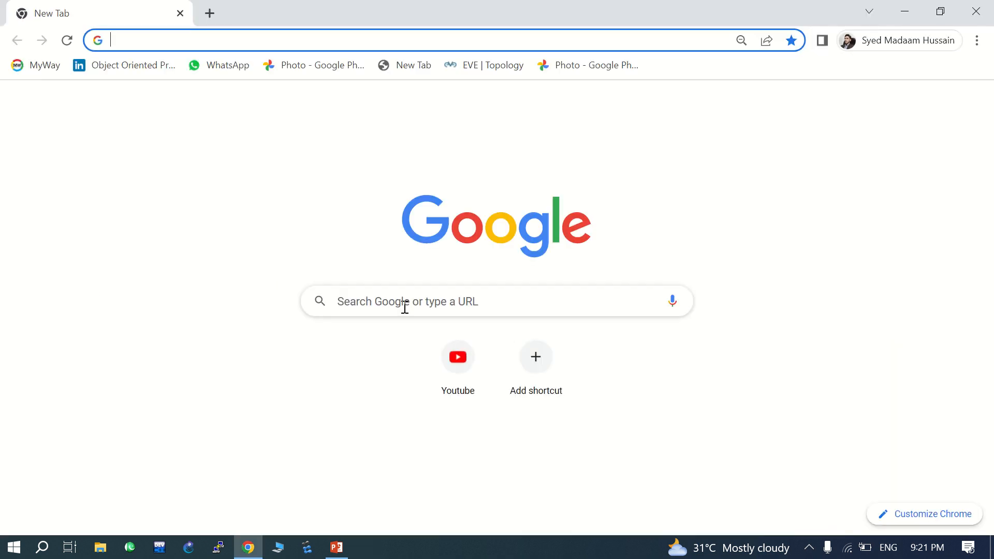
pyautogui.click(407, 307)
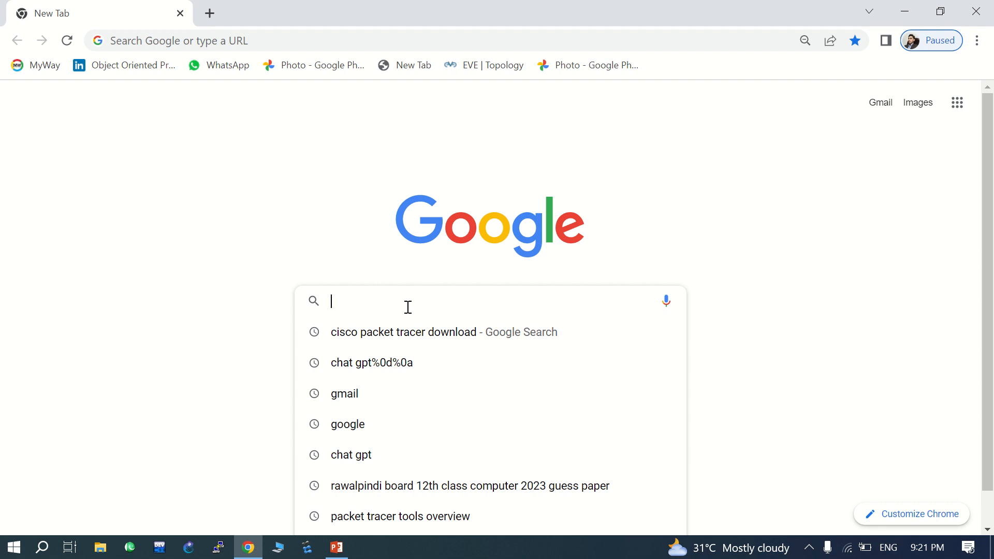
pyautogui.click(407, 334)
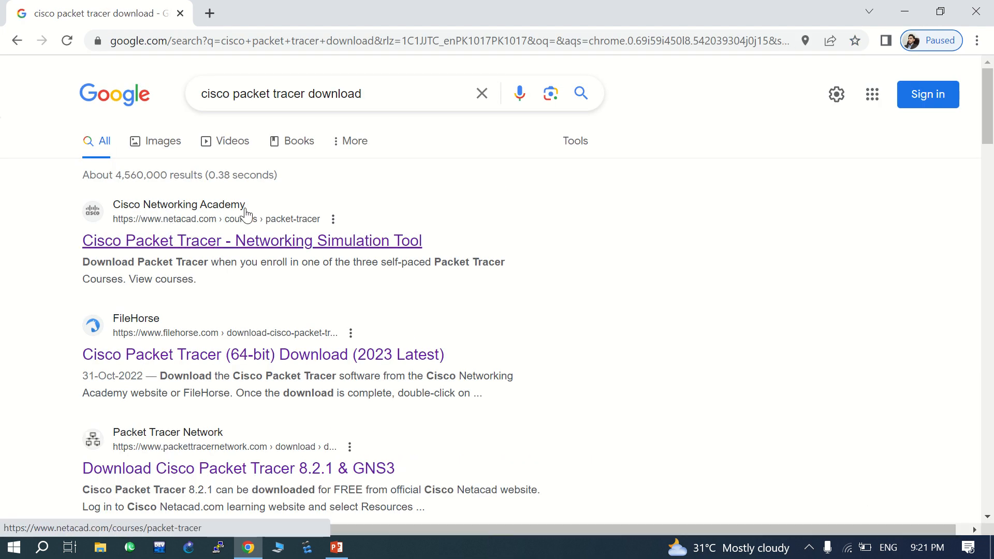
pyautogui.click(200, 248)
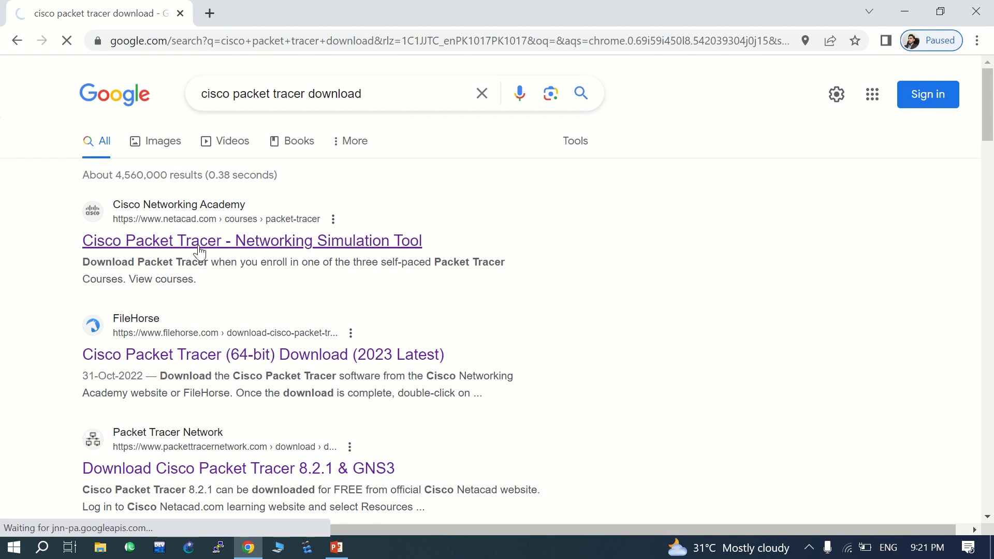
pyautogui.scroll(-12, 331, 325)
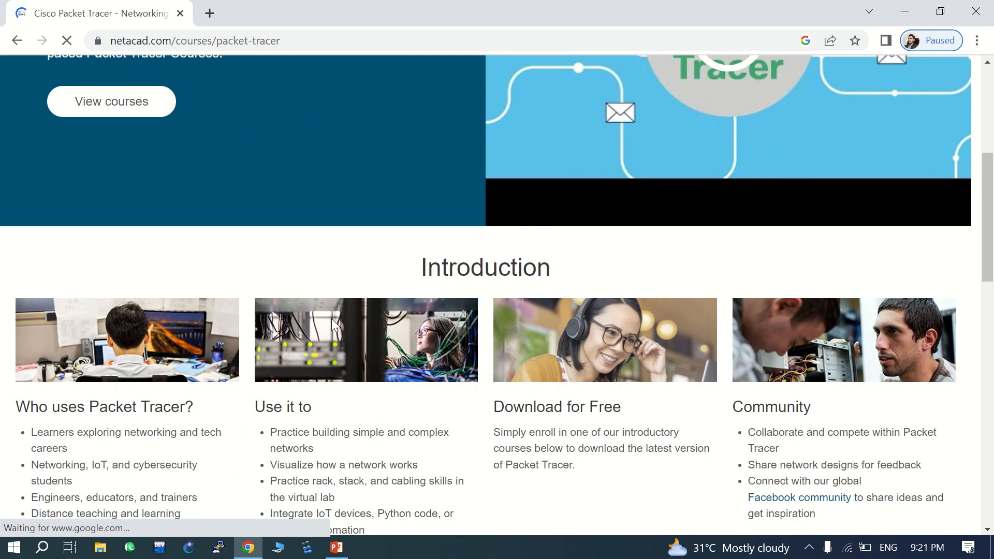
pyautogui.scroll(-5, 332, 320)
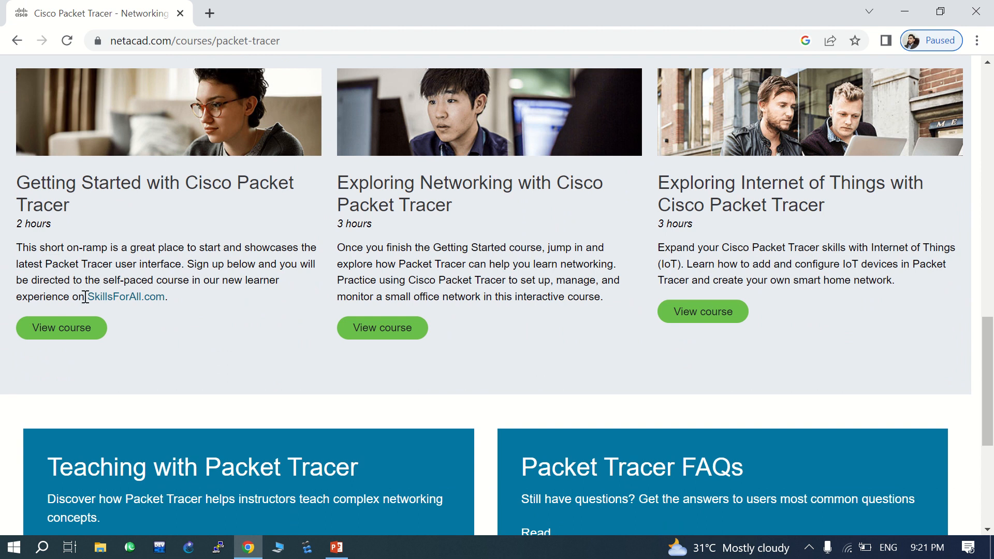
# - Open the 'Getting Started with Cisco Packet Tracer' course on Skills For All and scroll through its page
pyautogui.click(70, 340)
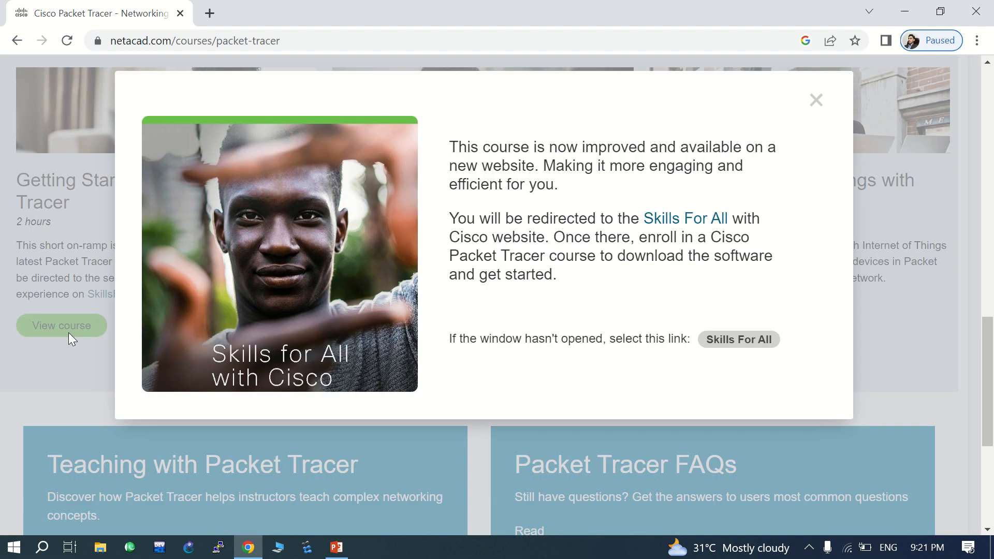
pyautogui.click(739, 340)
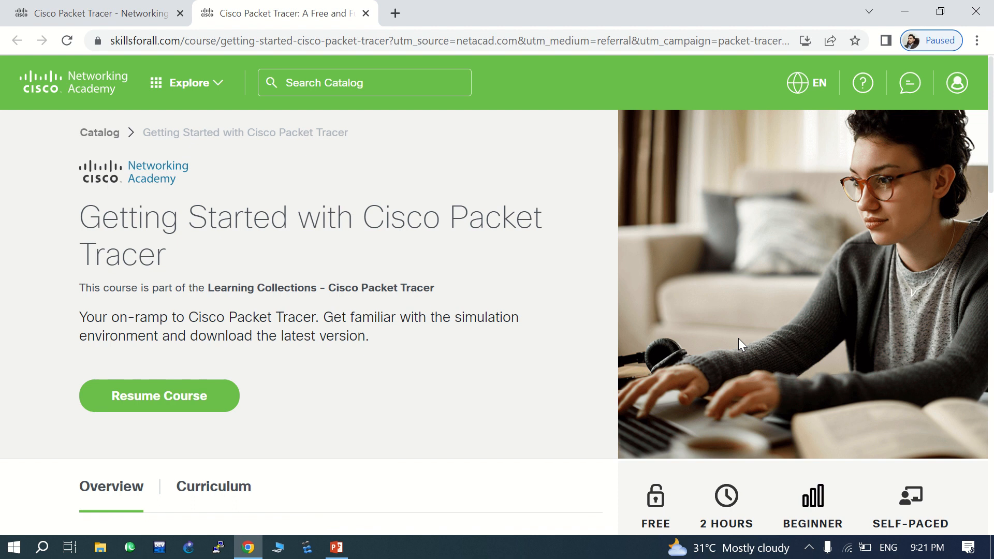
pyautogui.scroll(-2, 738, 339)
pyautogui.scroll(-4, 738, 339)
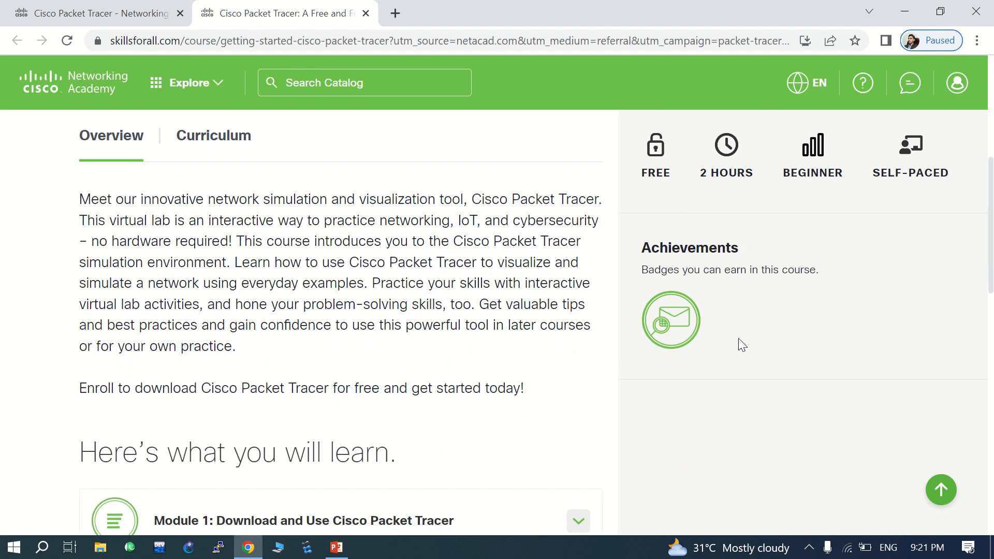
pyautogui.scroll(4, 739, 337)
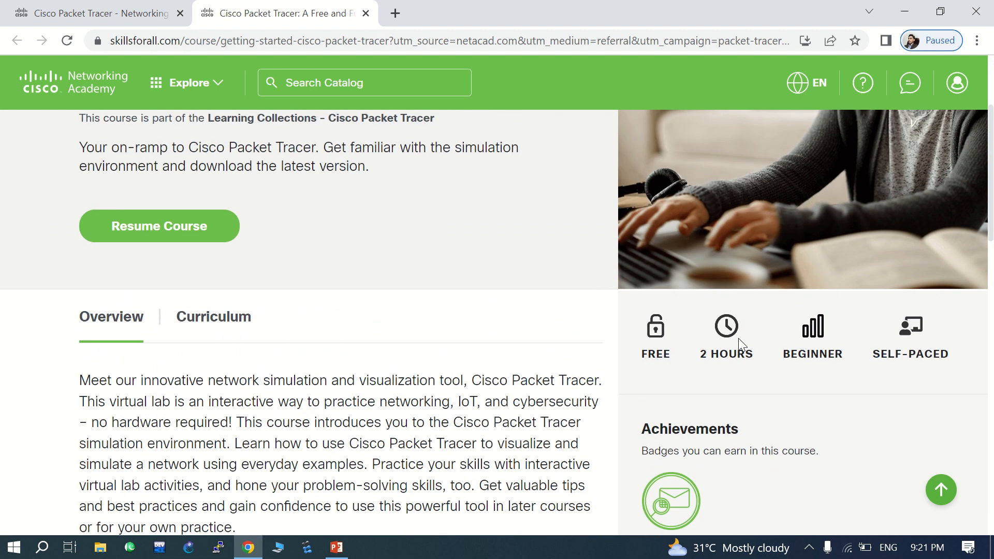
pyautogui.scroll(3, 615, 346)
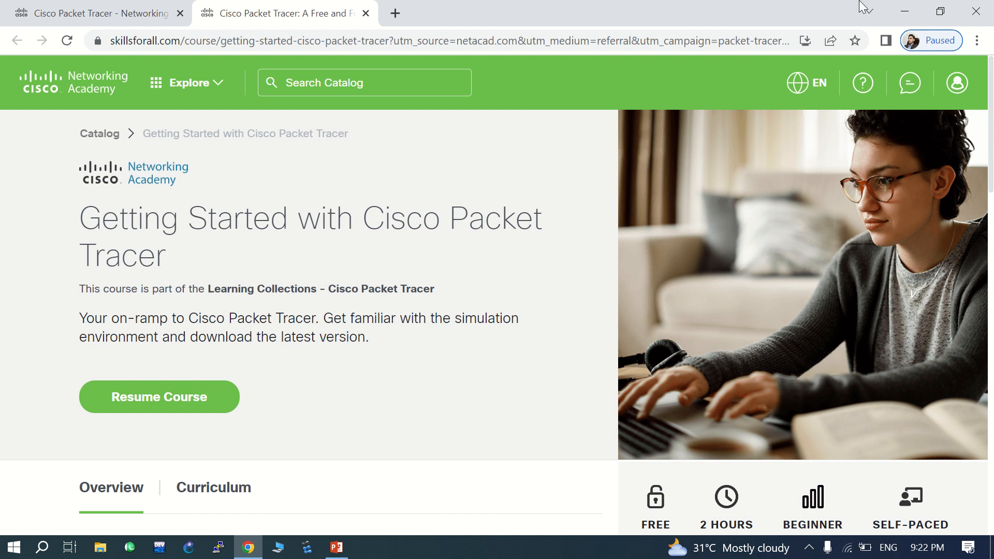
# - Minimize Chrome and launch Cisco Packet Tracer by searching 'cisco' in the Start menu
pyautogui.click(903, 11)
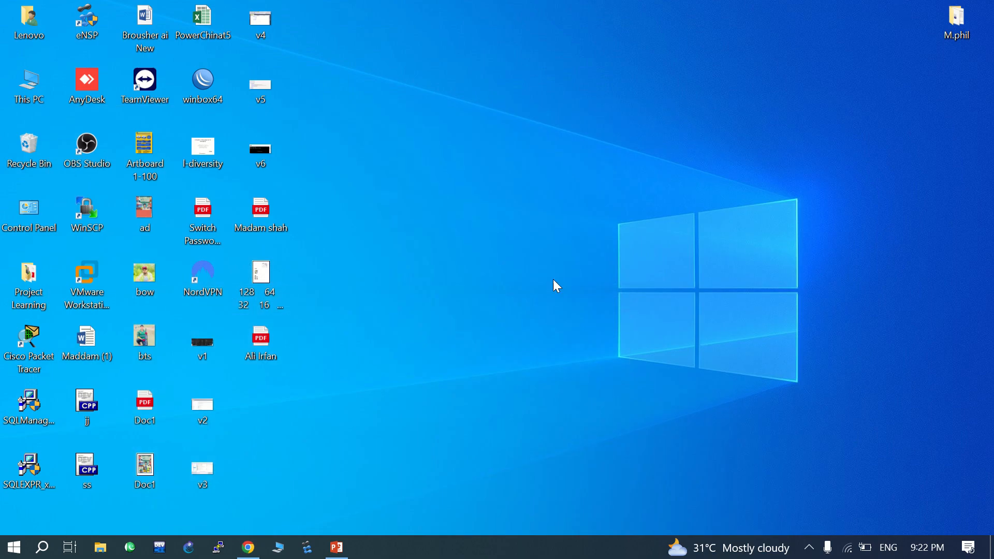
pyautogui.press('super')
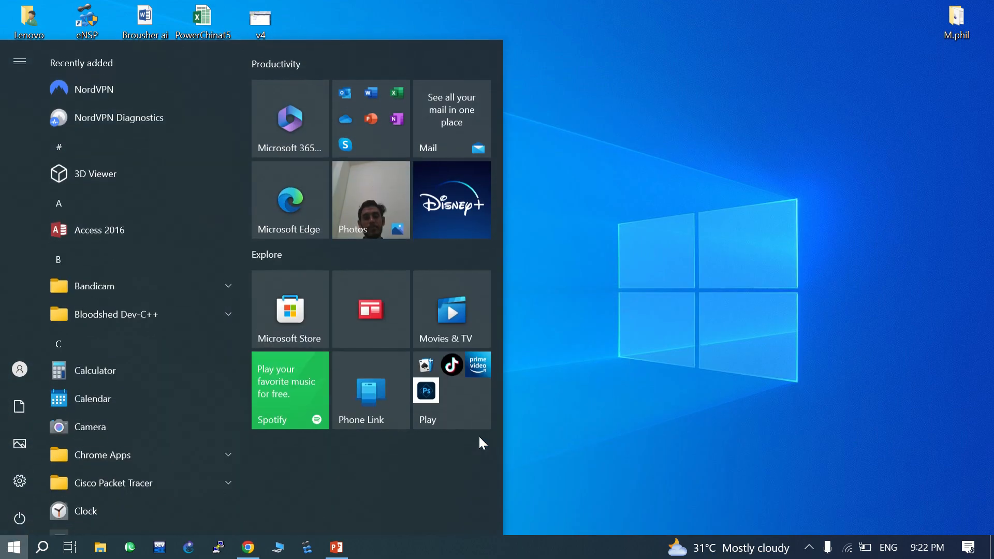
pyautogui.write('cisco')
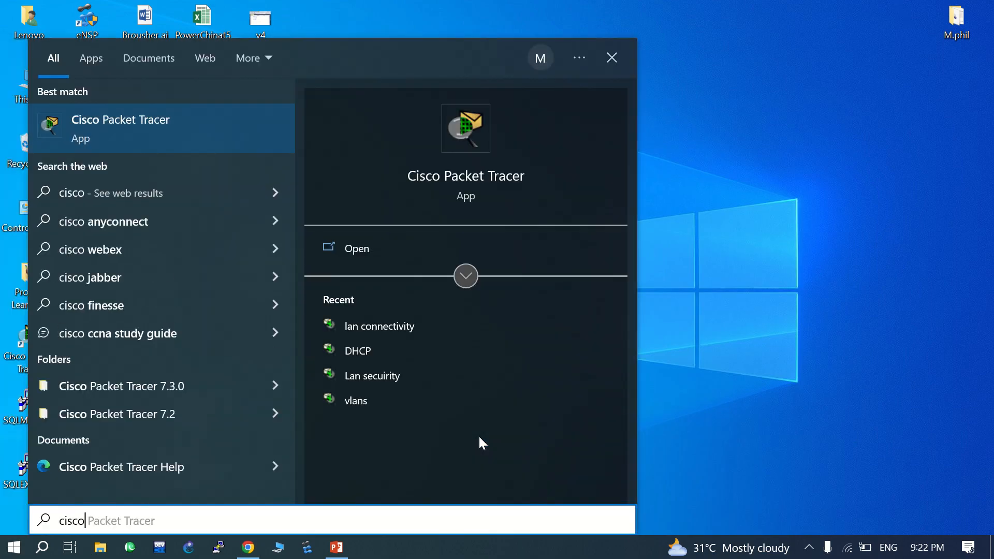
pyautogui.press('Return')
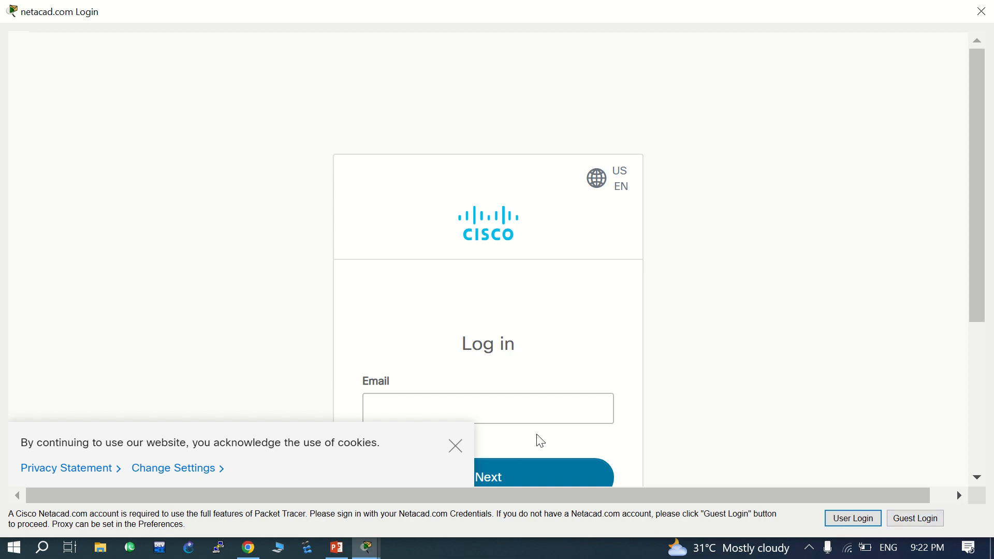
# - Dismiss the netacad cookie notice and continue into Packet Tracer's empty main workspace
pyautogui.click(455, 446)
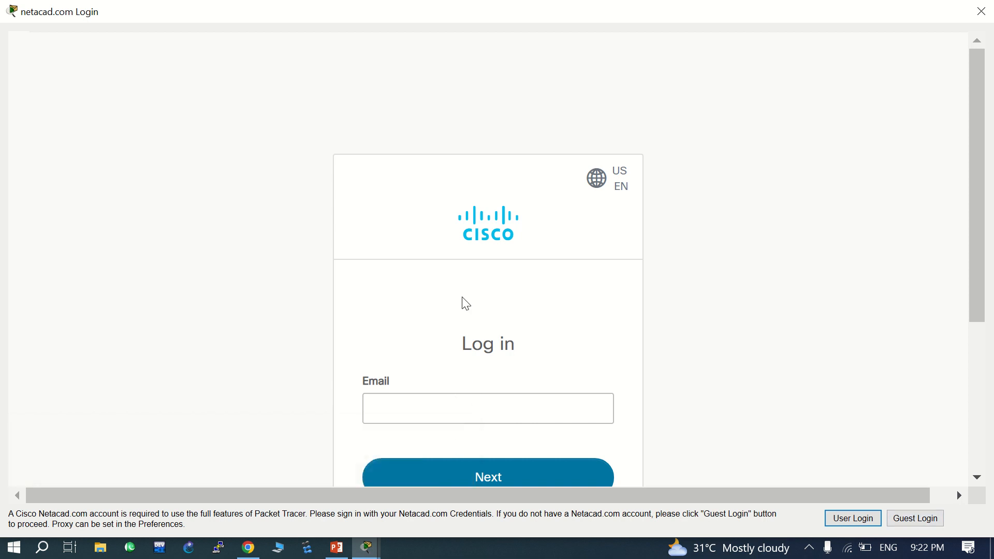
pyautogui.moveTo(432, 7)
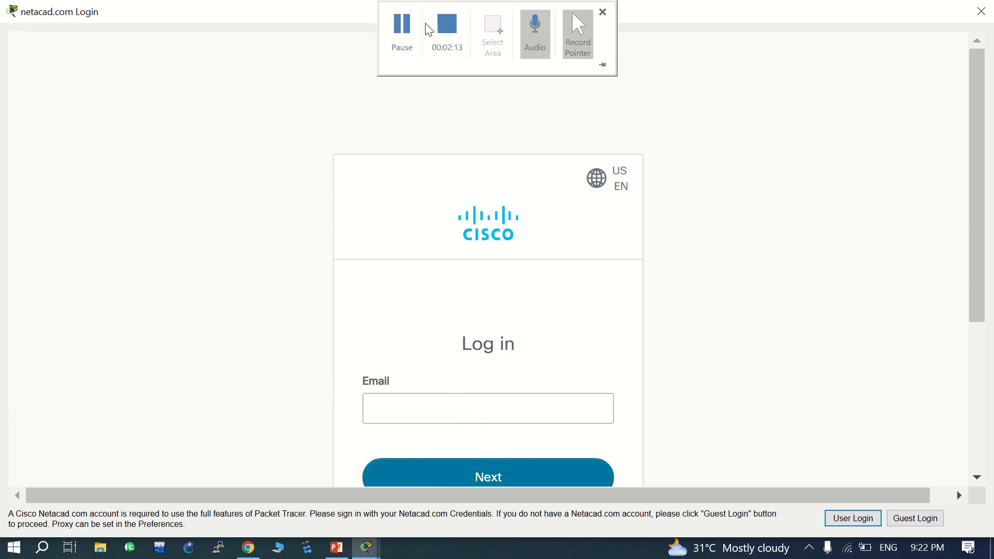
pyautogui.click(401, 26)
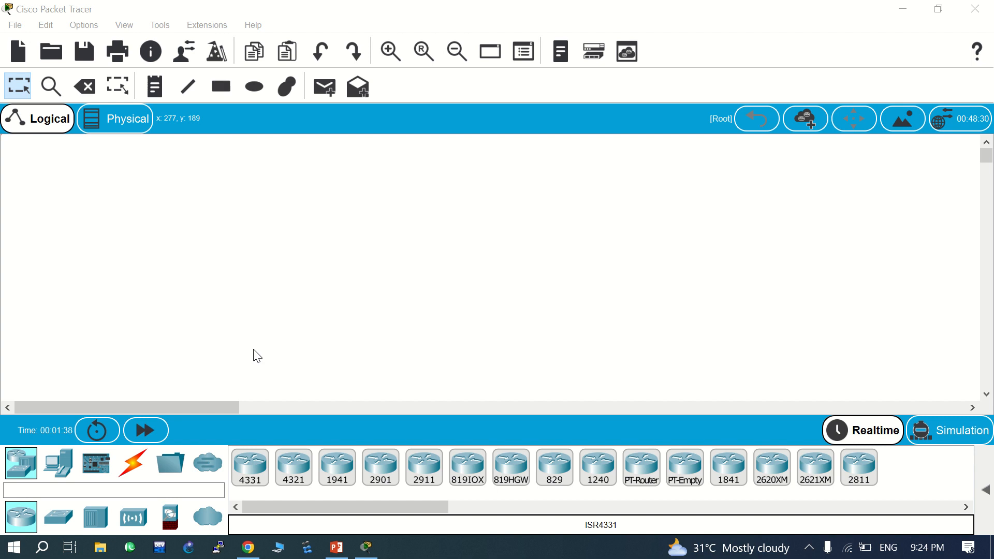
# - Place a 2960 switch, Switch0, on the workspace
pyautogui.click(59, 517)
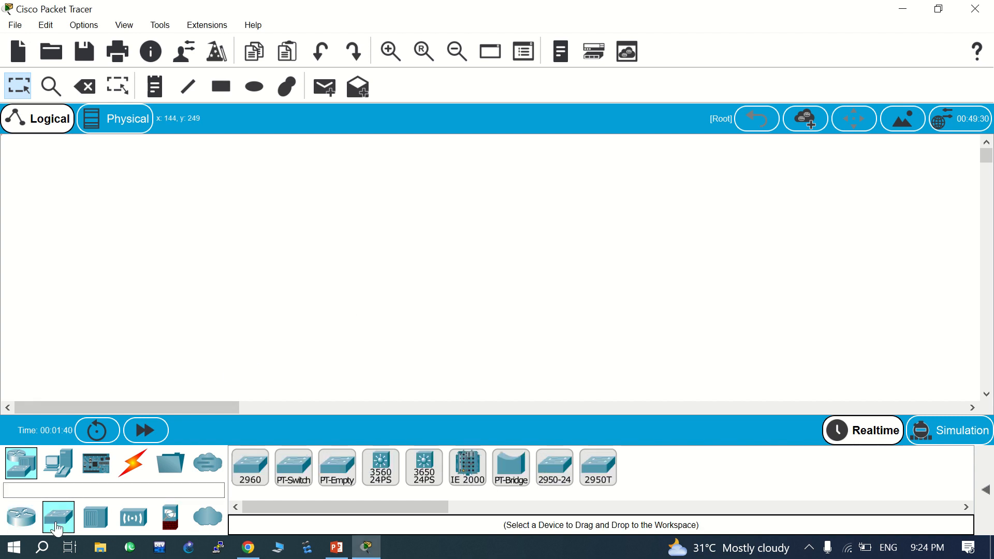
pyautogui.click(246, 471)
pyautogui.click(374, 288)
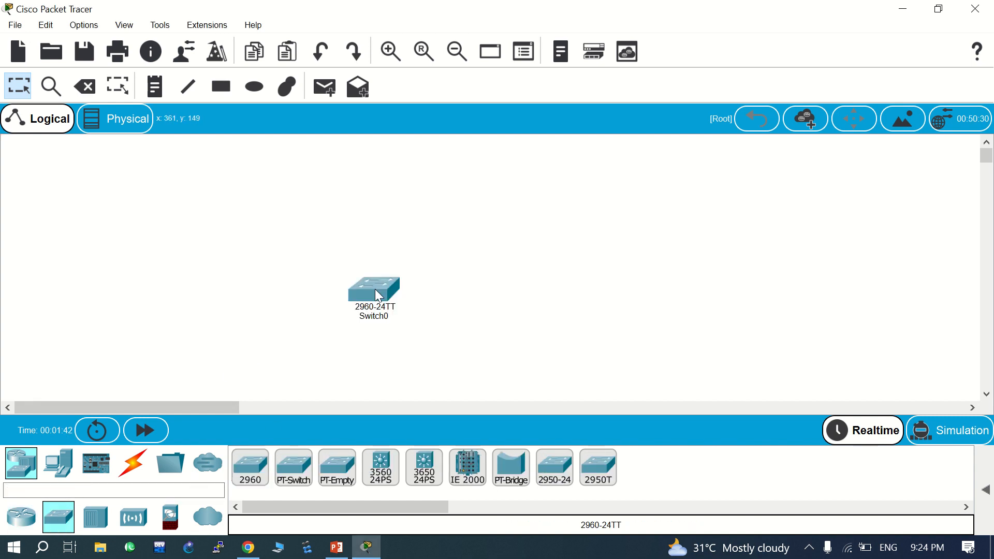
# - View Switch0's CLI tab, then minimize its window
pyautogui.click(370, 293)
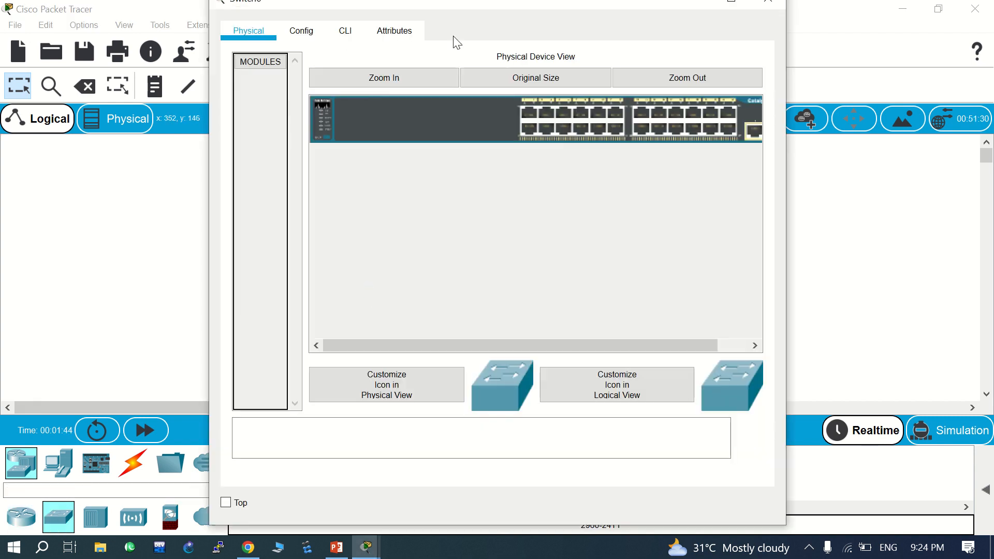
pyautogui.click(345, 32)
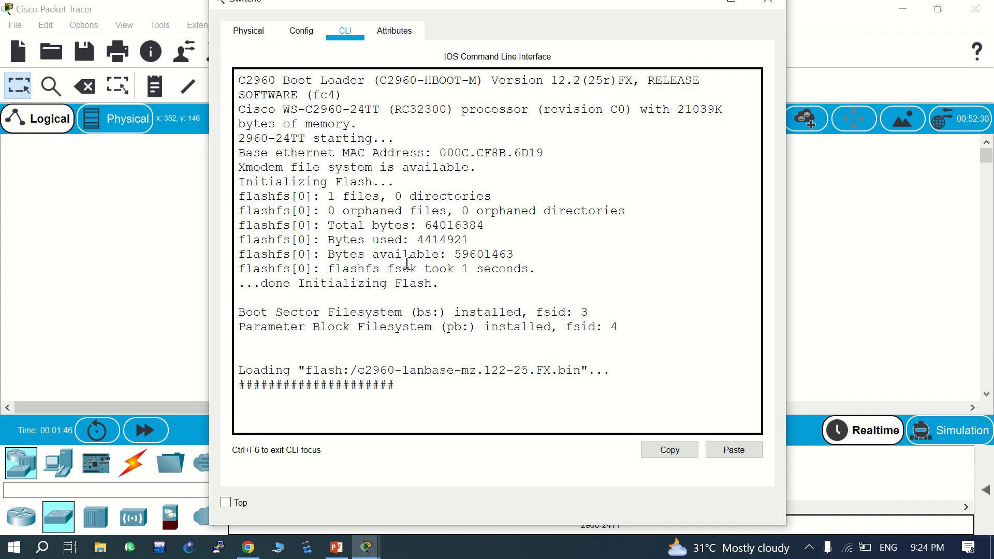
pyautogui.click(710, 2)
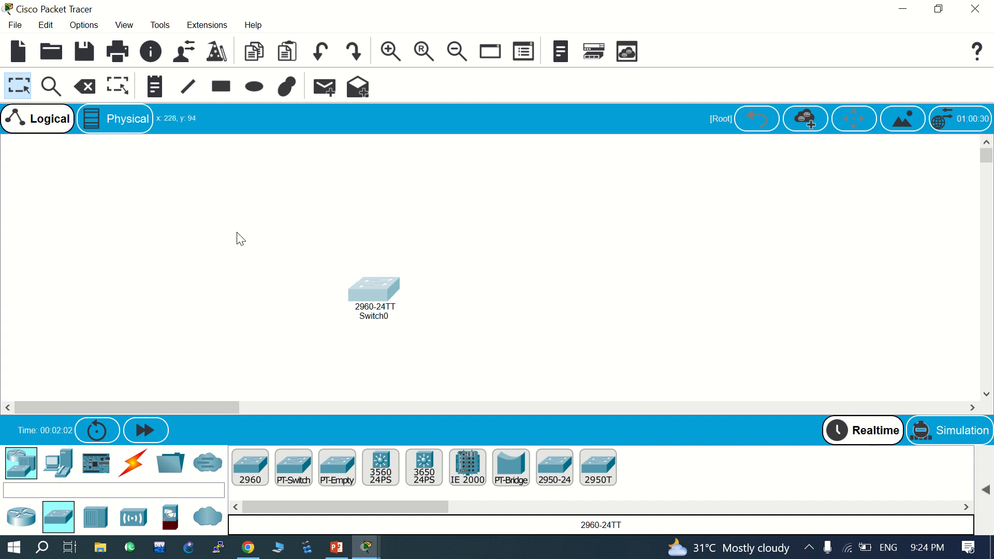
# - Browse the router and switch models, then move Switch0 up and to the left
pyautogui.click(24, 471)
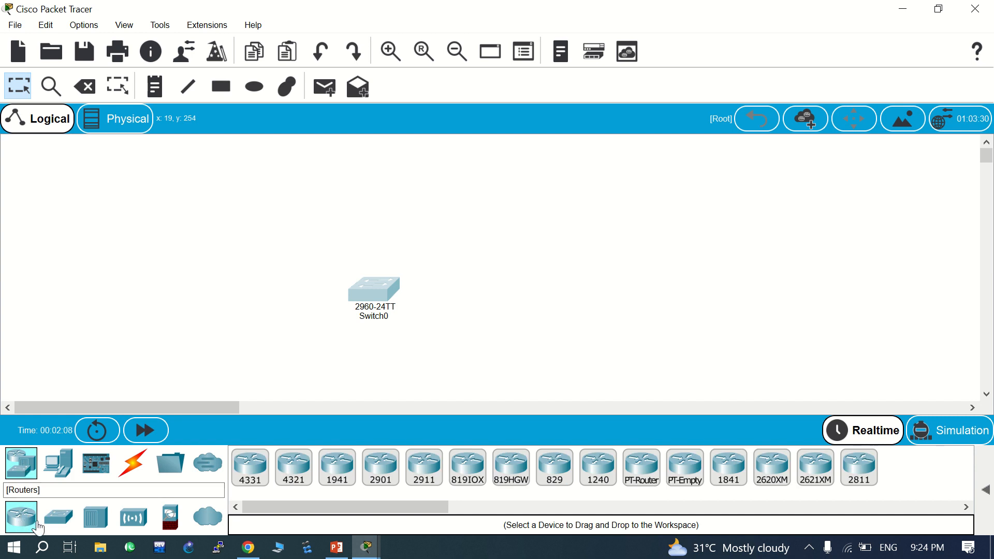
pyautogui.click(57, 524)
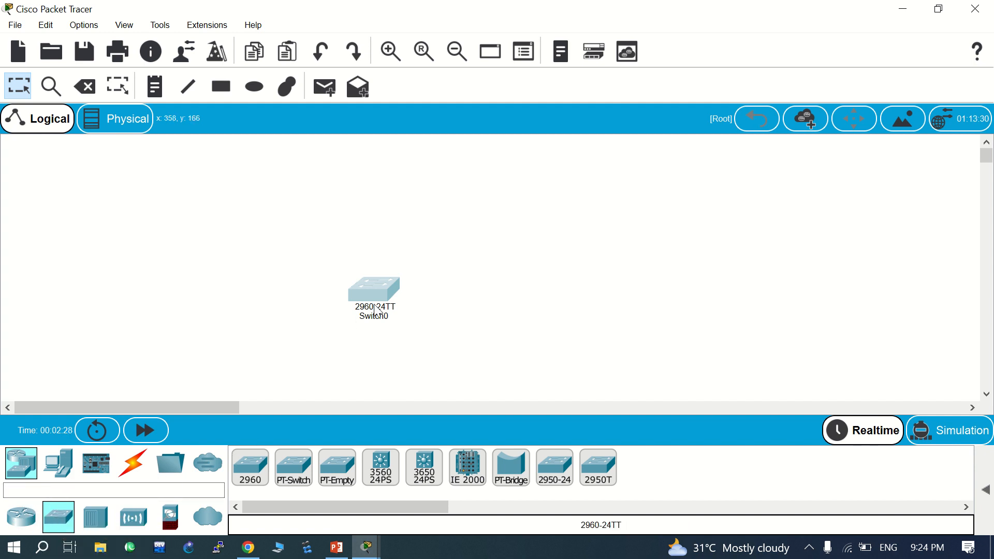
pyautogui.moveTo(381, 298); pyautogui.dragTo(362, 255)
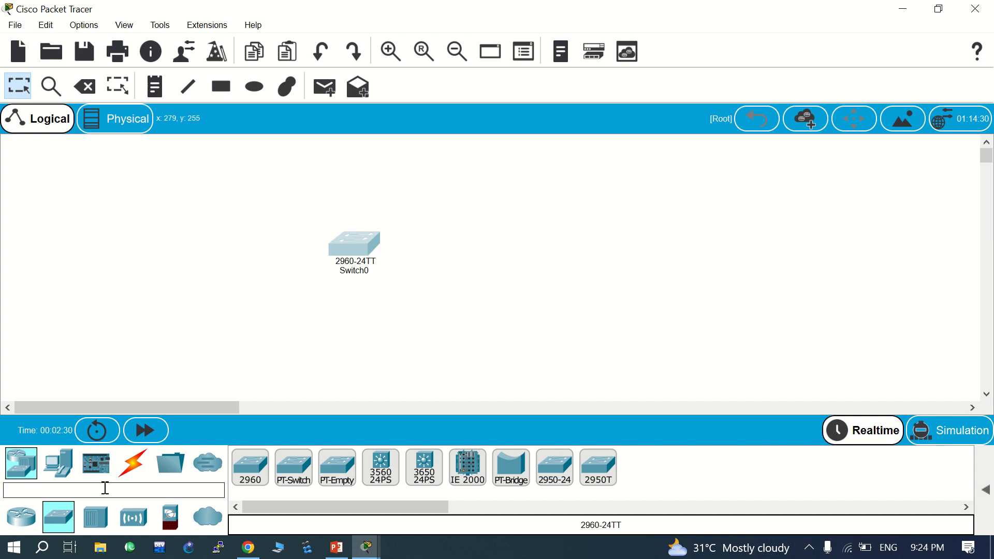
# - Place laptops right of, below, left of, bottom-left and upper-left of Switch0
pyautogui.click(59, 463)
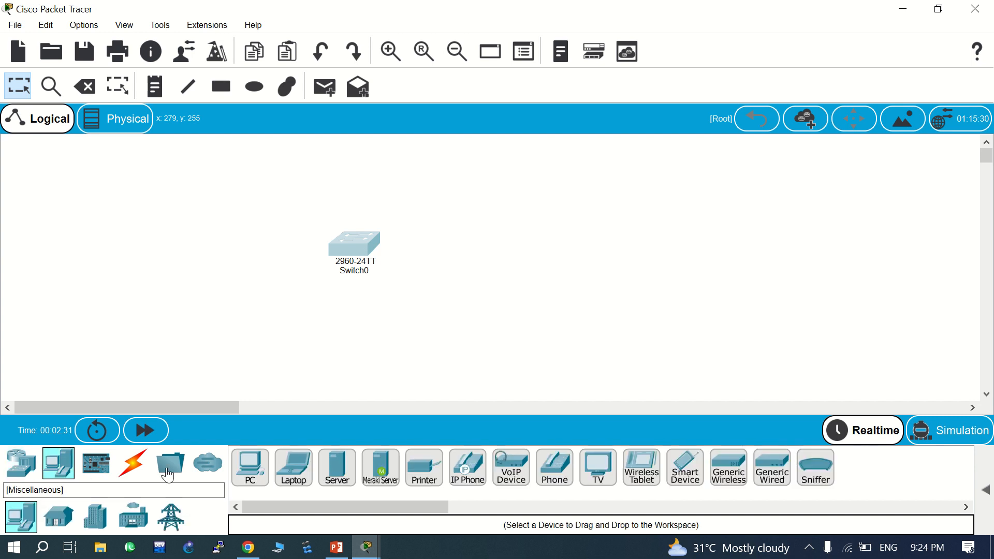
pyautogui.click(306, 480)
pyautogui.click(602, 304)
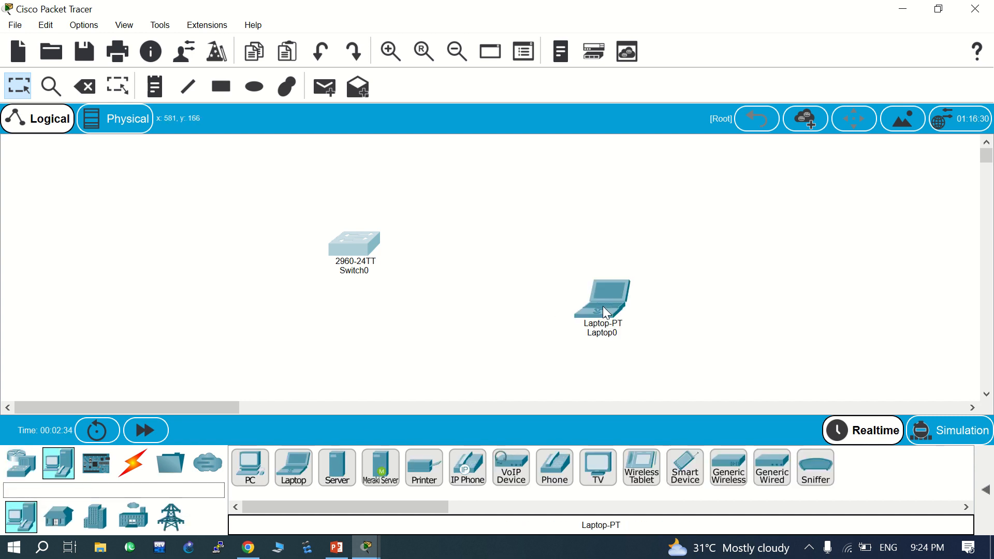
pyautogui.click(286, 472)
pyautogui.click(438, 370)
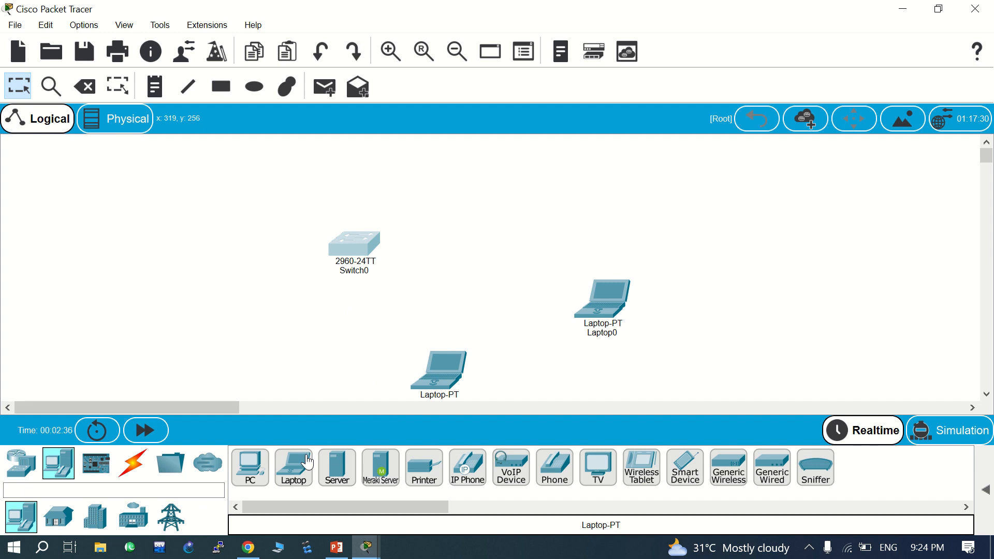
pyautogui.click(292, 473)
pyautogui.click(164, 327)
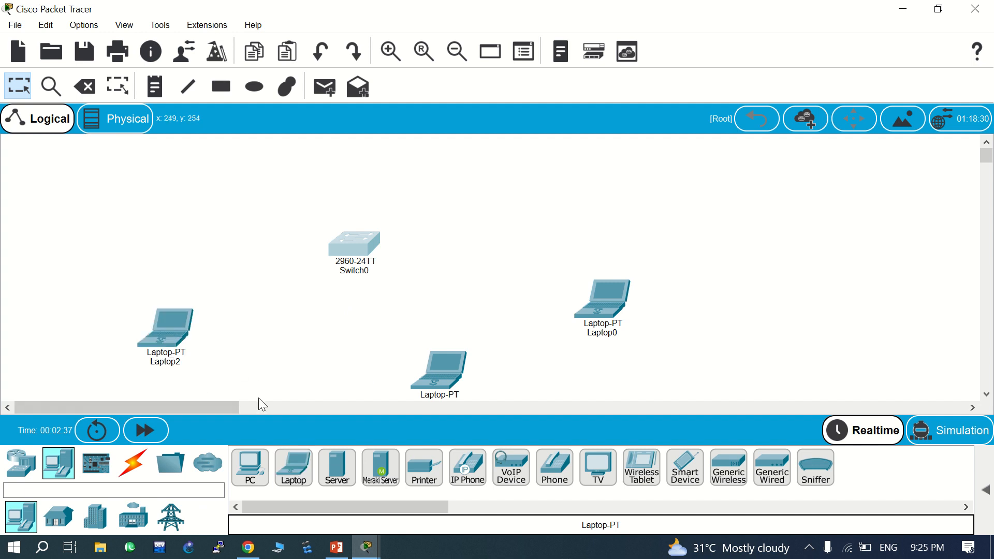
pyautogui.moveTo(294, 468); pyautogui.dragTo(300, 384)
pyautogui.click(297, 383)
pyautogui.click(294, 474)
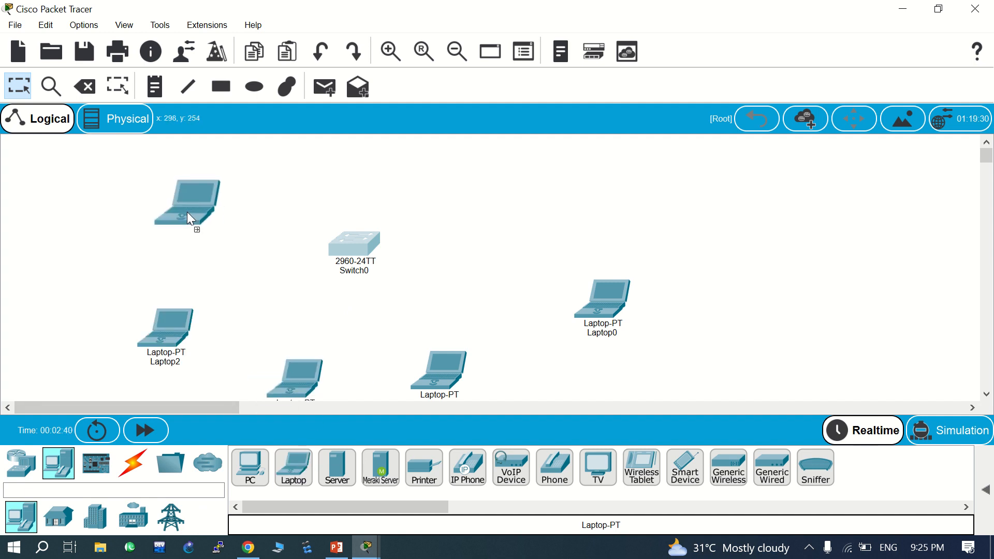
pyautogui.click(146, 230)
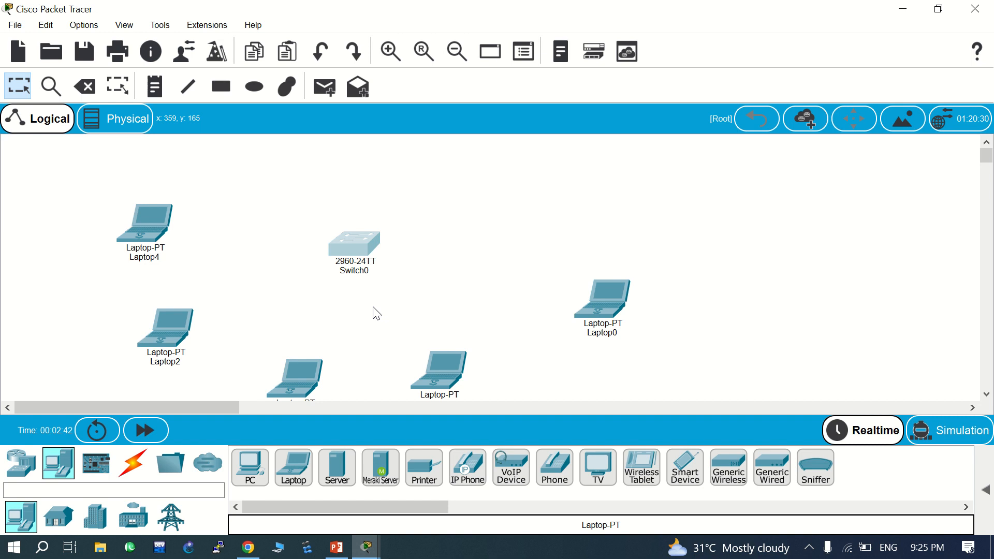
# - Place a Server-PT, Server0, above Switch0 and show the available cable types
pyautogui.click(337, 467)
pyautogui.click(494, 169)
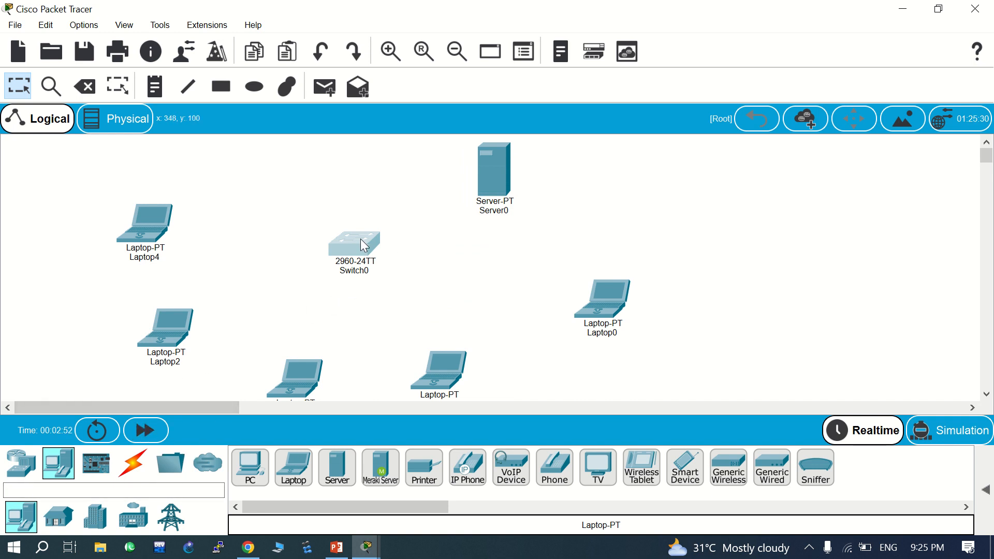
pyautogui.moveTo(359, 242)
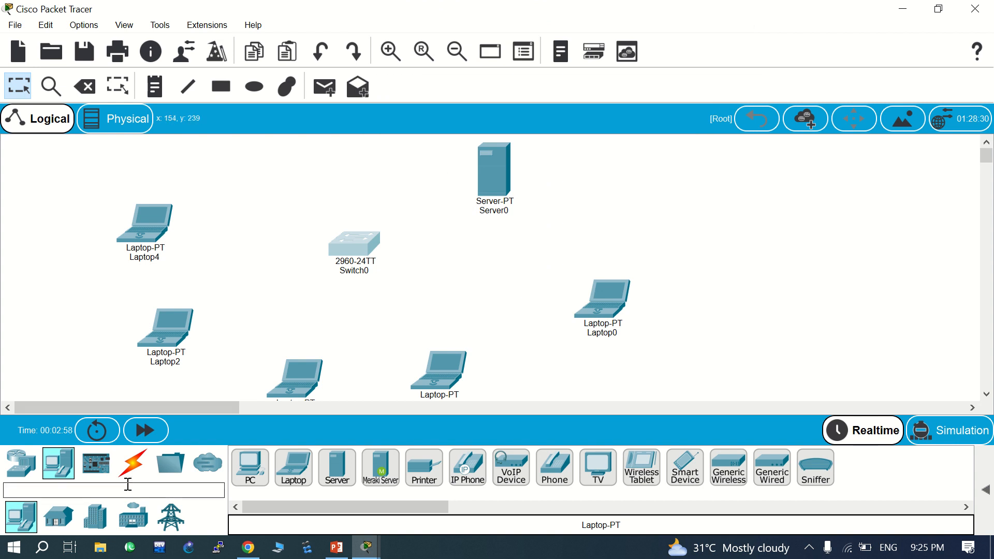
pyautogui.click(133, 466)
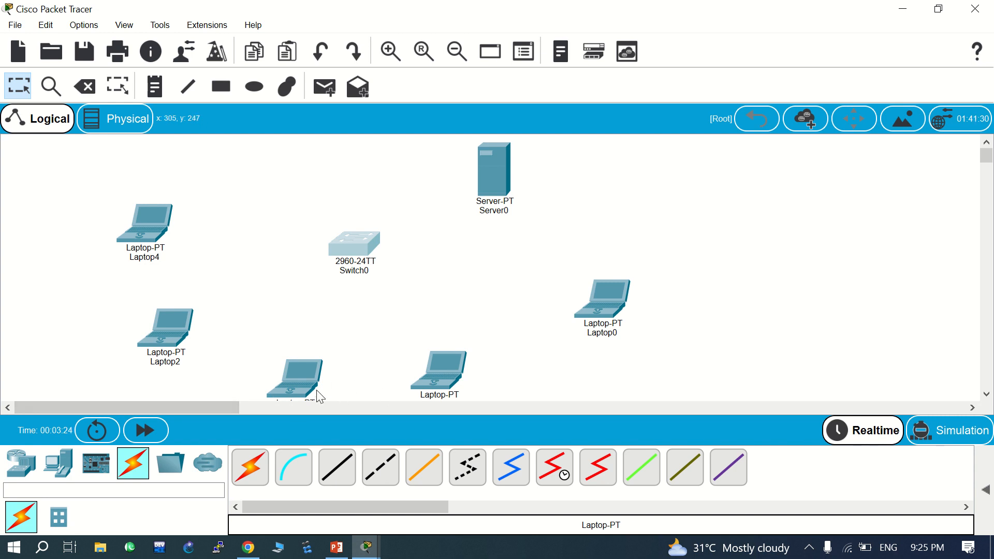
pyautogui.moveTo(318, 396)
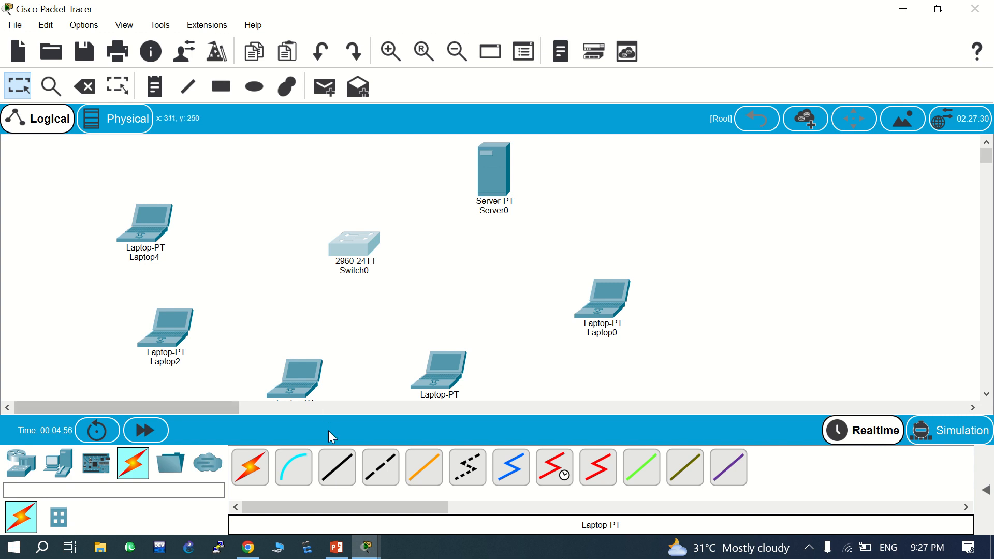
# - Connect Switch0 FastEthernet0/1 to Laptop4's FastEthernet0 with a copper straight-through cable
pyautogui.click(337, 468)
pyautogui.click(343, 246)
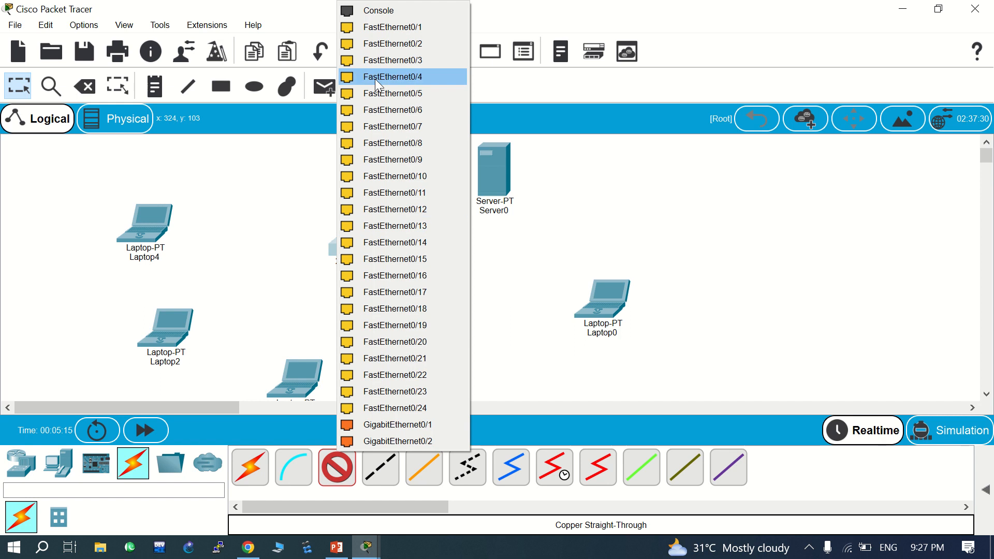
pyautogui.click(387, 23)
pyautogui.click(142, 237)
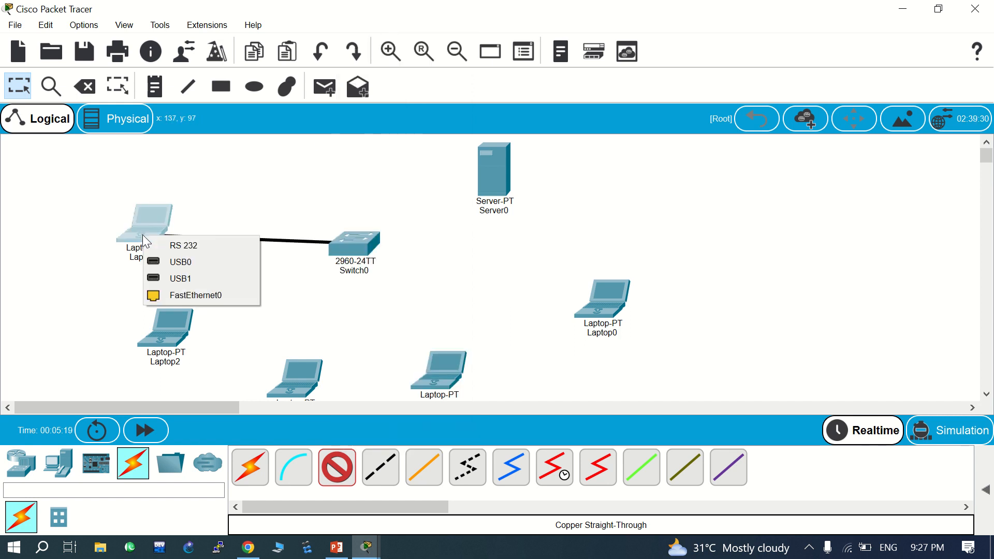
pyautogui.click(188, 290)
# - Connect Switch0 FastEthernet0/2 to Laptop2's FastEthernet0 with a straight-through cable
pyautogui.click(337, 468)
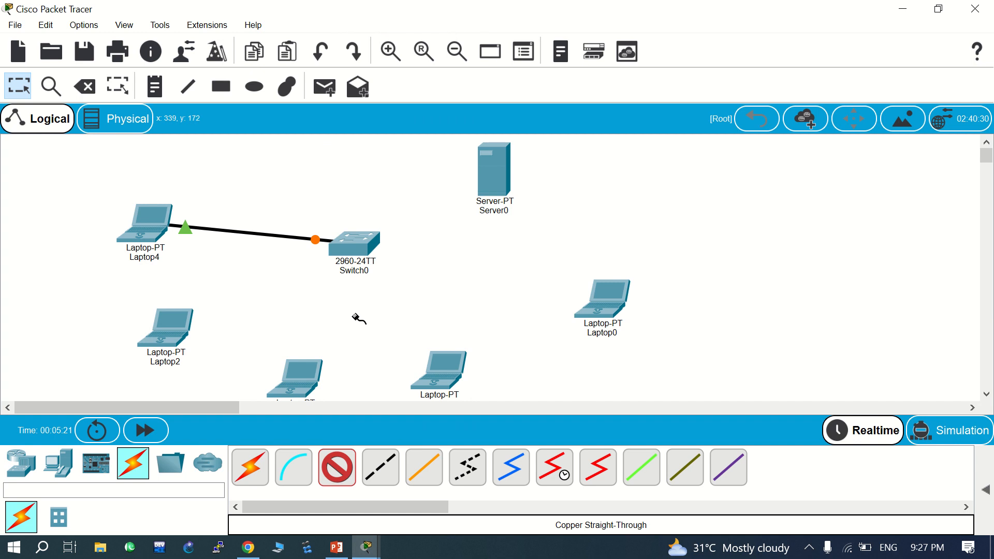
pyautogui.click(348, 257)
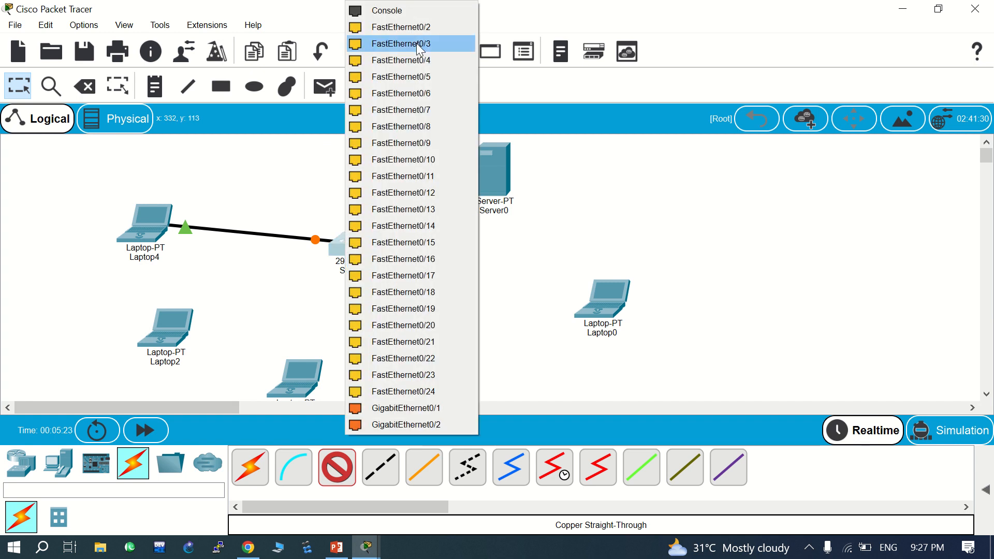
pyautogui.click(424, 27)
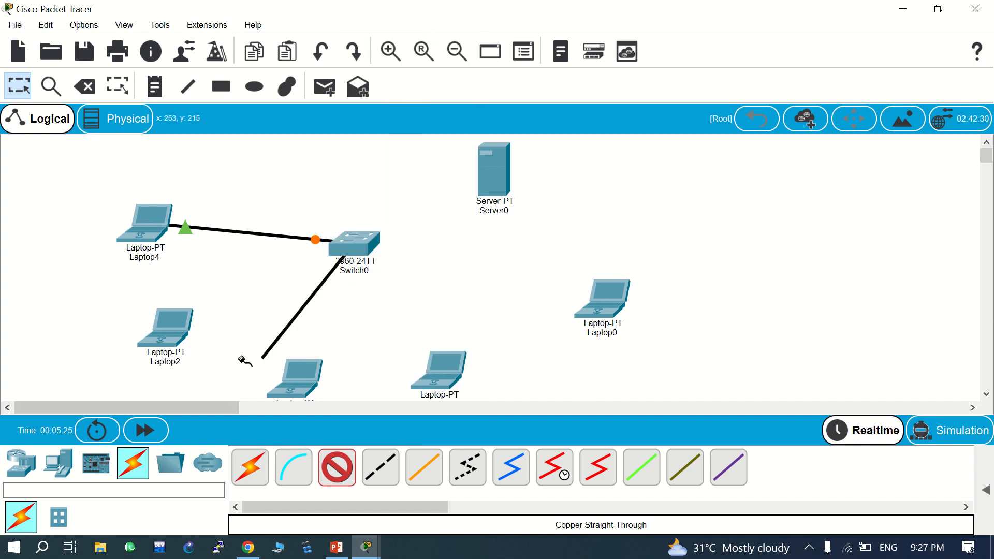
pyautogui.click(165, 336)
pyautogui.click(218, 404)
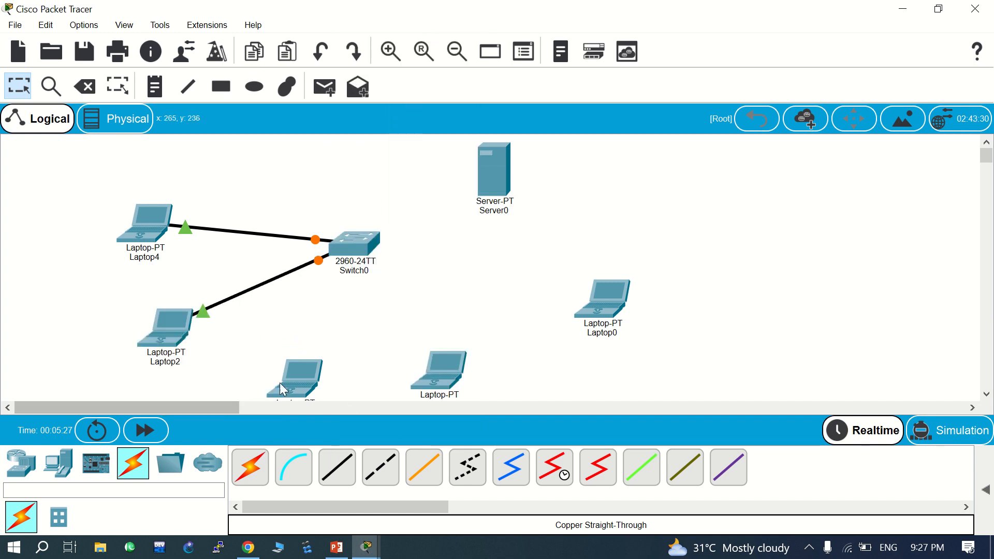
# - Connect Switch0 FastEthernet0/3 to the lower-left laptop, then start another cable at Switch0
pyautogui.click(345, 476)
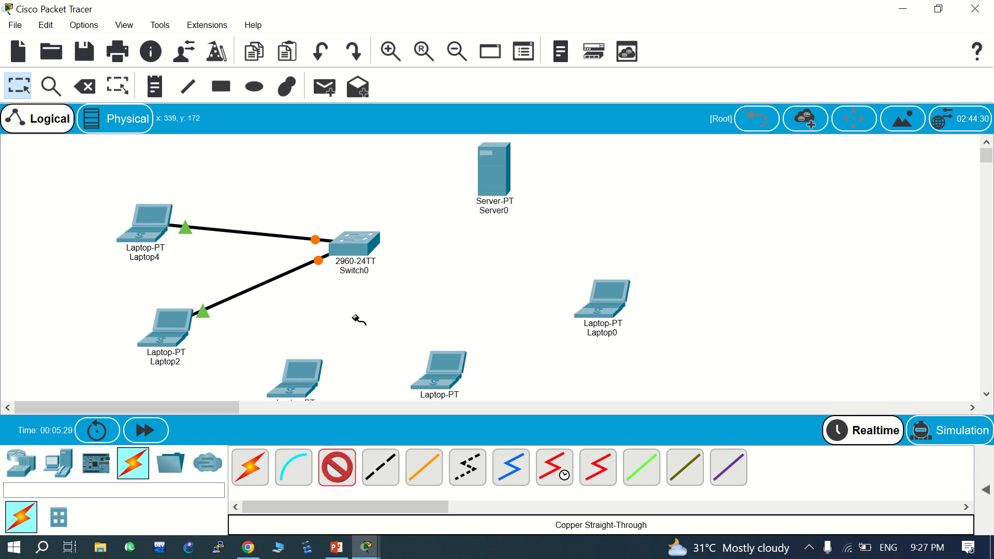
pyautogui.click(356, 260)
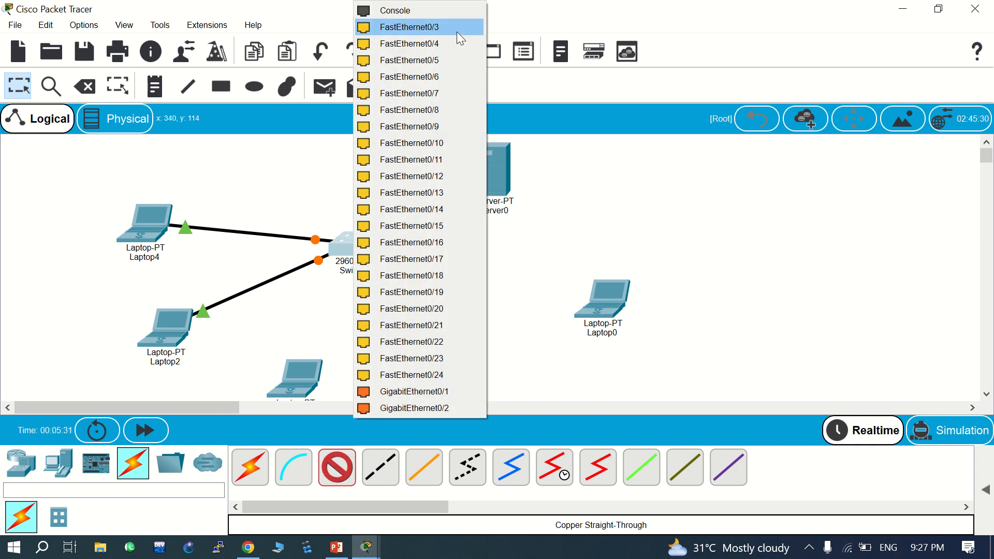
pyautogui.click(457, 32)
pyautogui.click(306, 398)
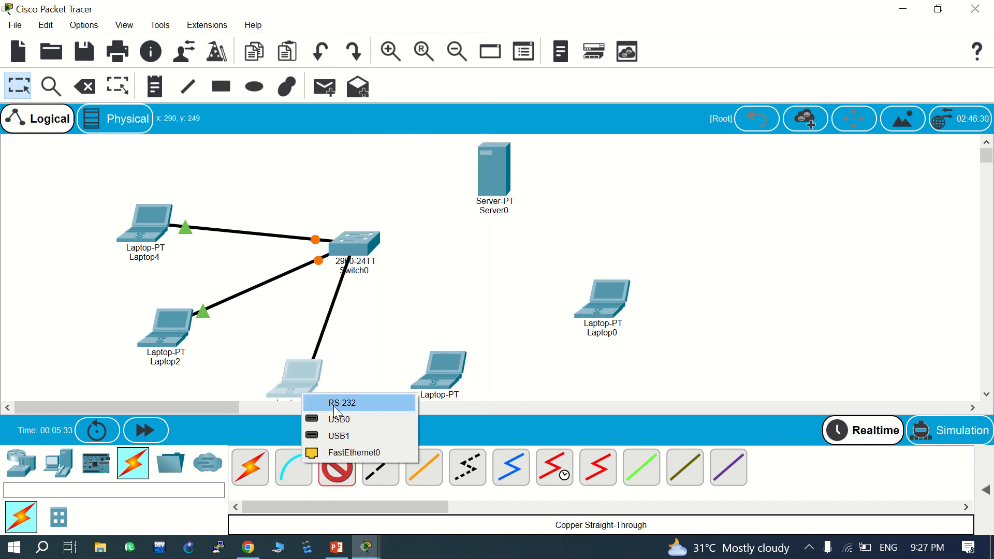
pyautogui.click(336, 448)
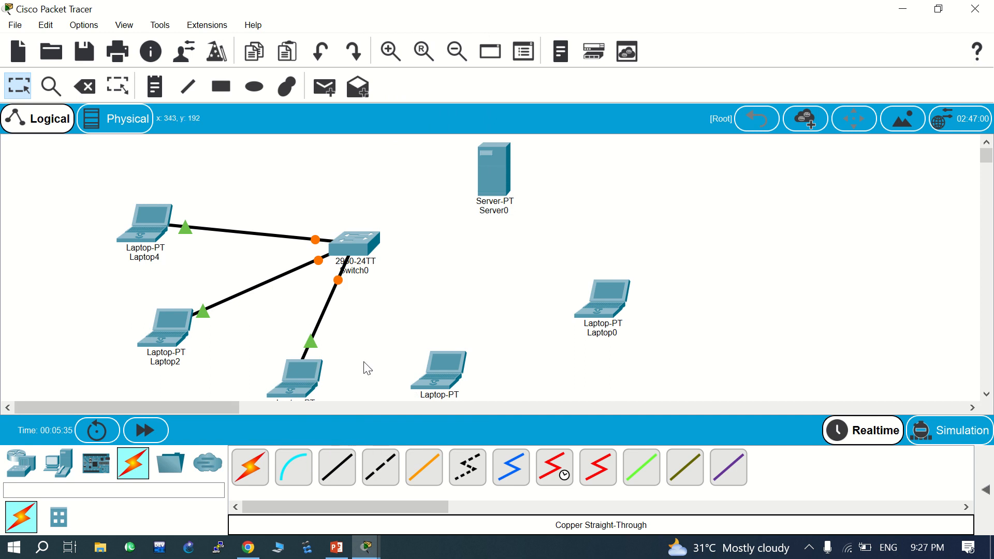
pyautogui.click(339, 472)
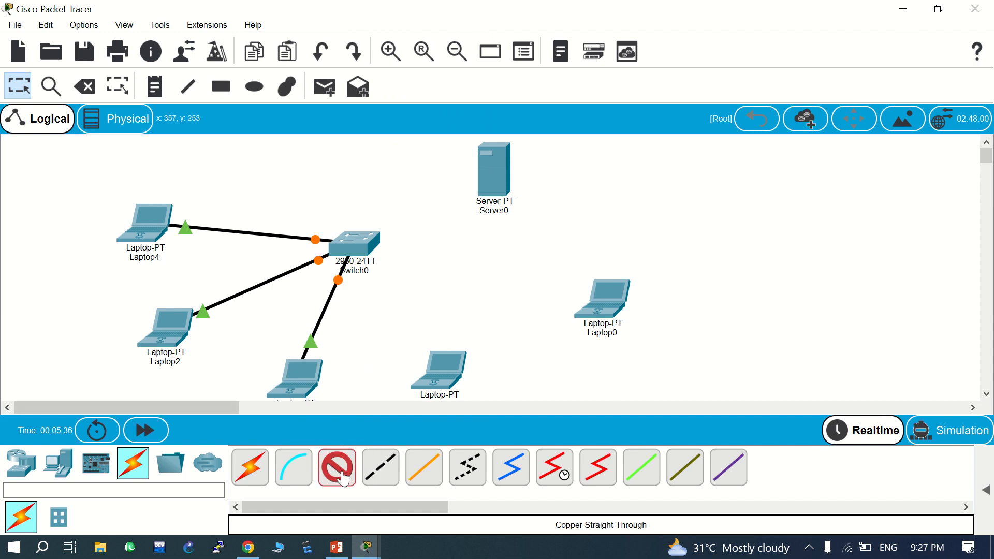
pyautogui.click(354, 243)
# - Link Switch0 FastEthernet0/4 to the bottom-centre laptop and FastEthernet0/5 to Laptop0's FastEthernet0
pyautogui.click(451, 31)
pyautogui.click(448, 384)
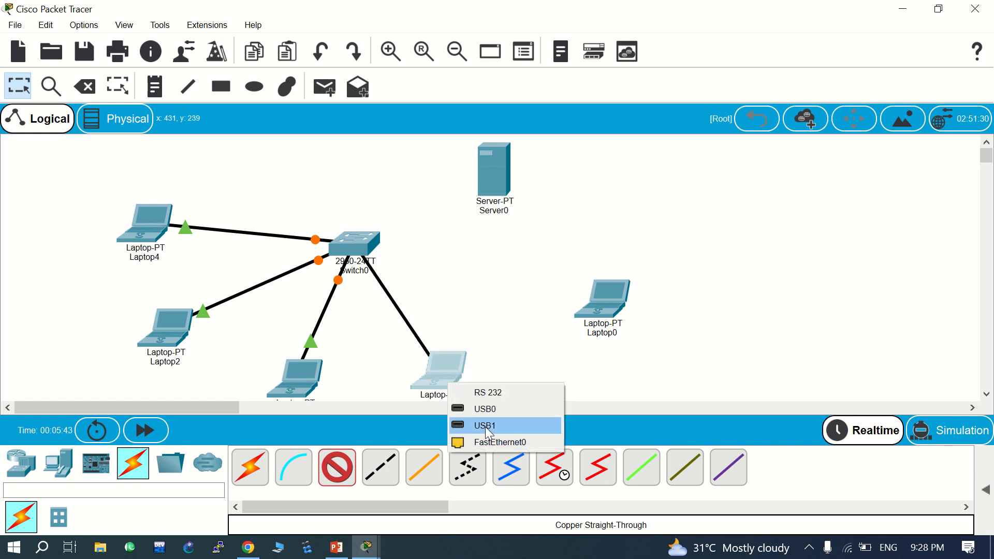
pyautogui.click(487, 441)
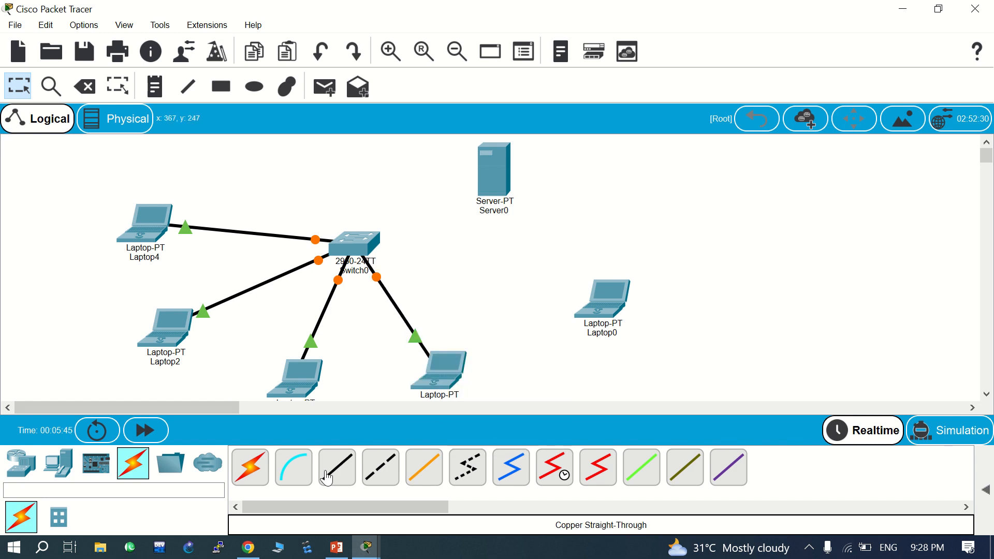
pyautogui.click(341, 473)
pyautogui.click(367, 241)
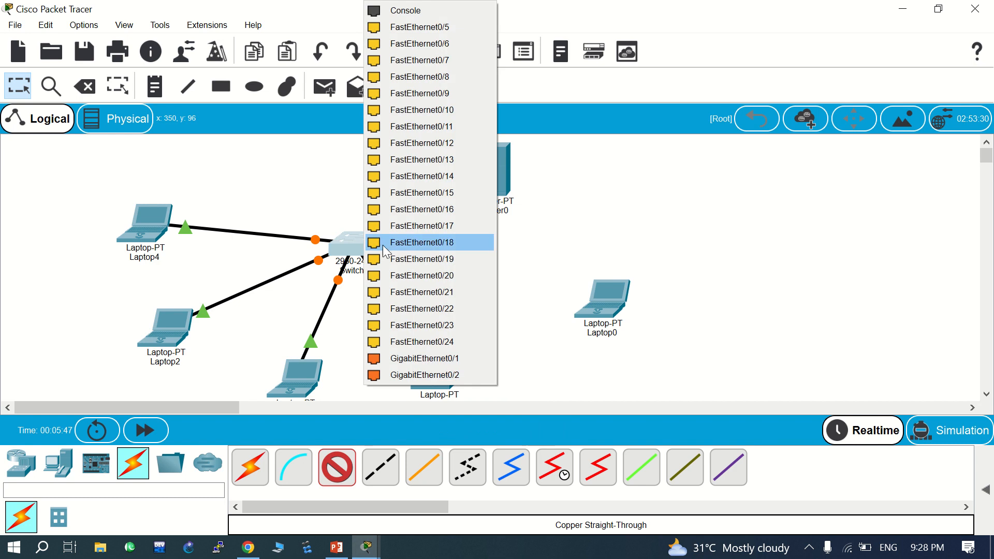
pyautogui.click(419, 27)
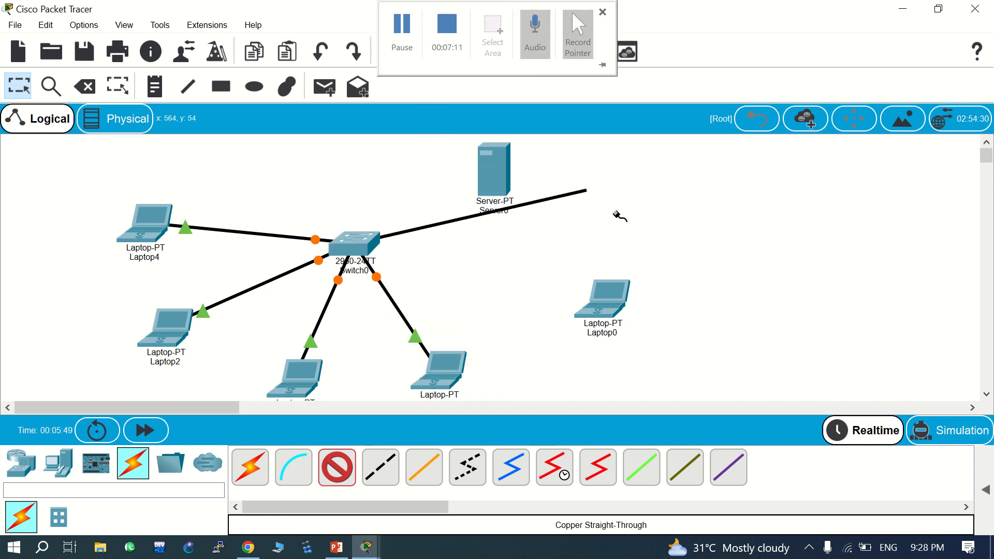
pyautogui.click(610, 310)
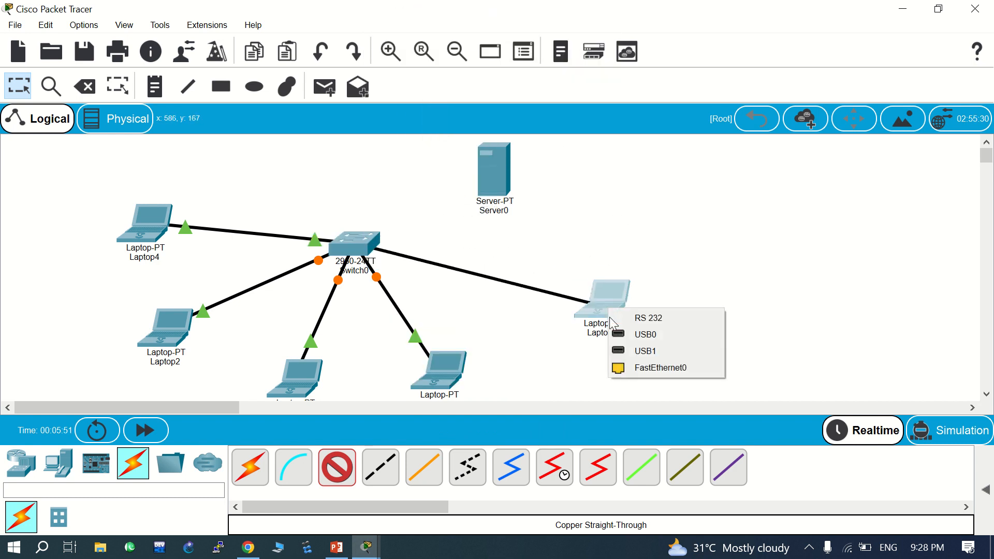
pyautogui.click(630, 366)
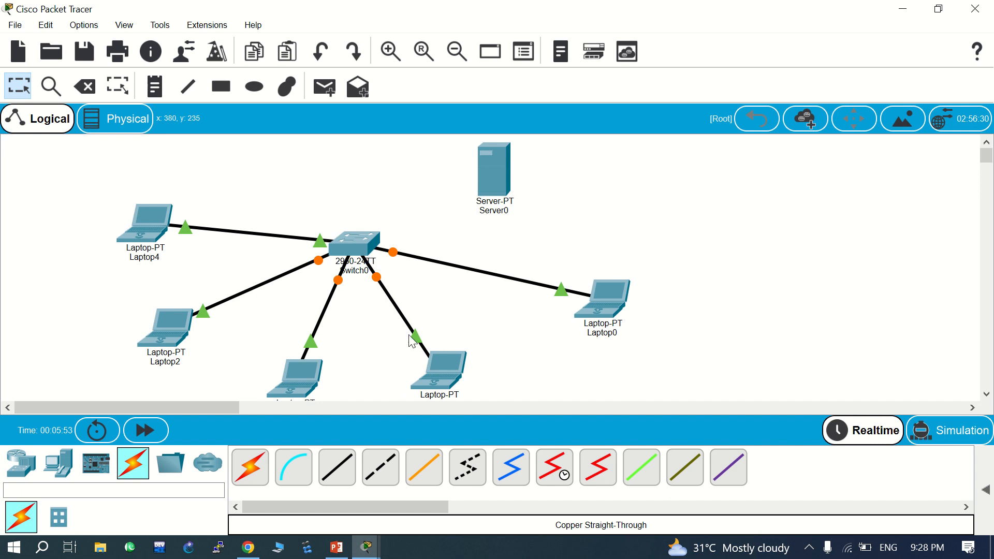
# - Move Server0 closer and cable its FastEthernet0 to Switch0 FastEthernet0/6 with straight-through copper
pyautogui.moveTo(488, 164); pyautogui.dragTo(422, 149)
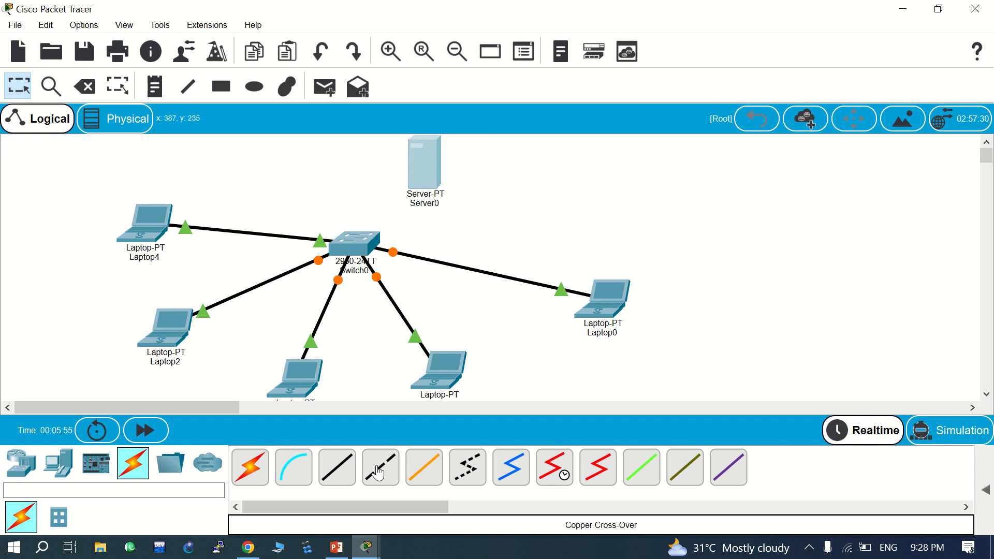
pyautogui.click(337, 467)
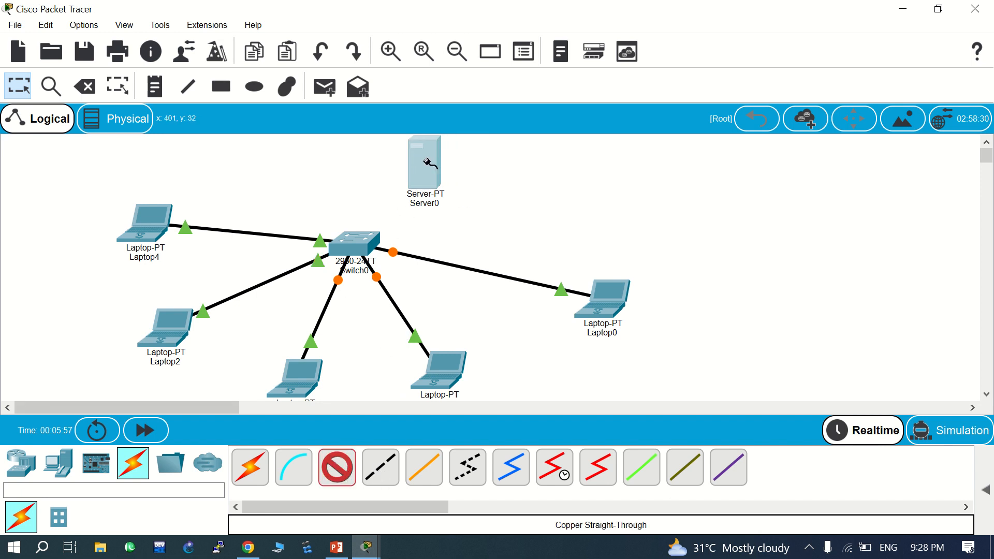
pyautogui.click(423, 171)
pyautogui.click(455, 180)
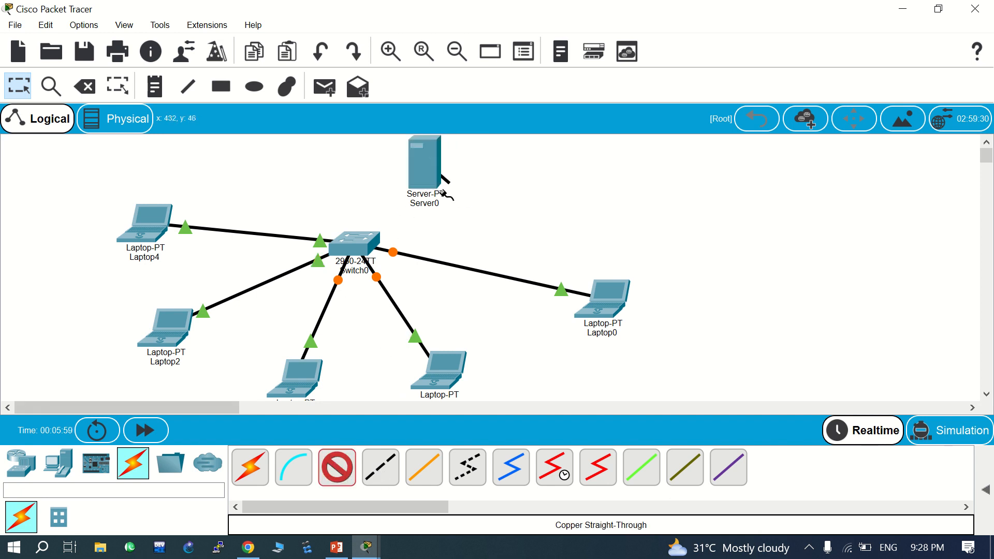
pyautogui.click(355, 244)
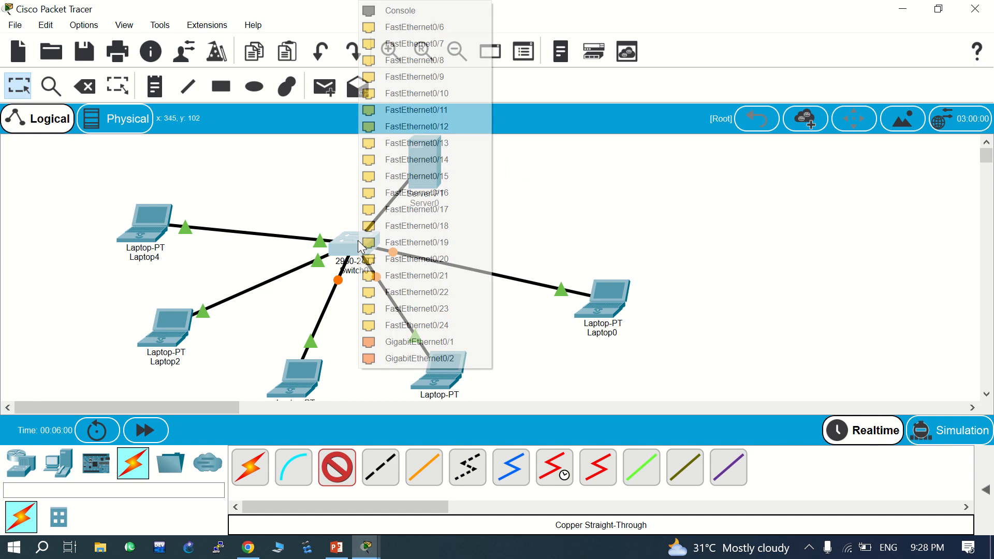
pyautogui.click(435, 29)
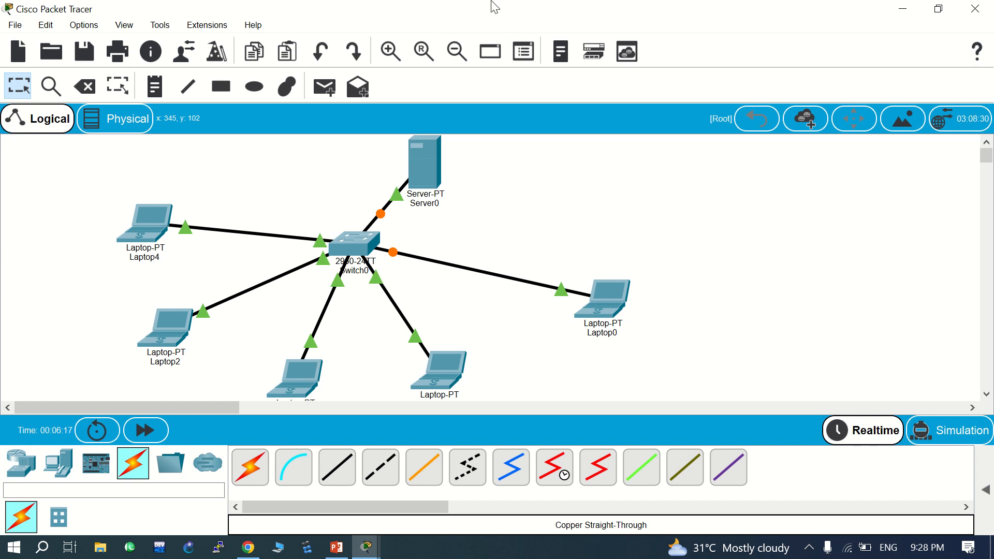
# - In the laptop's IP Configuration, enter static IP 192.168.10.1 with auto-filled mask 255.255.255.0, then close the window
pyautogui.doubleClick(140, 226)
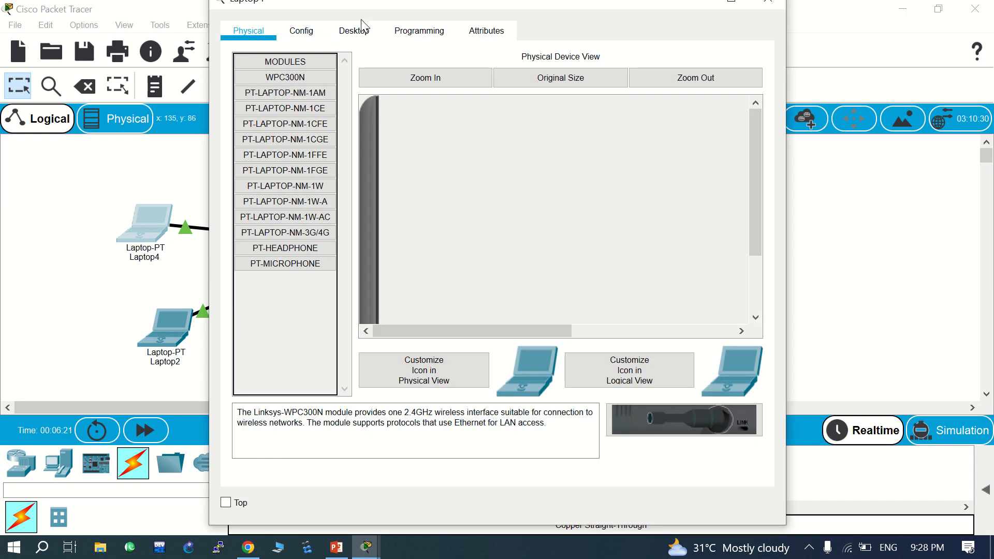
pyautogui.click(362, 37)
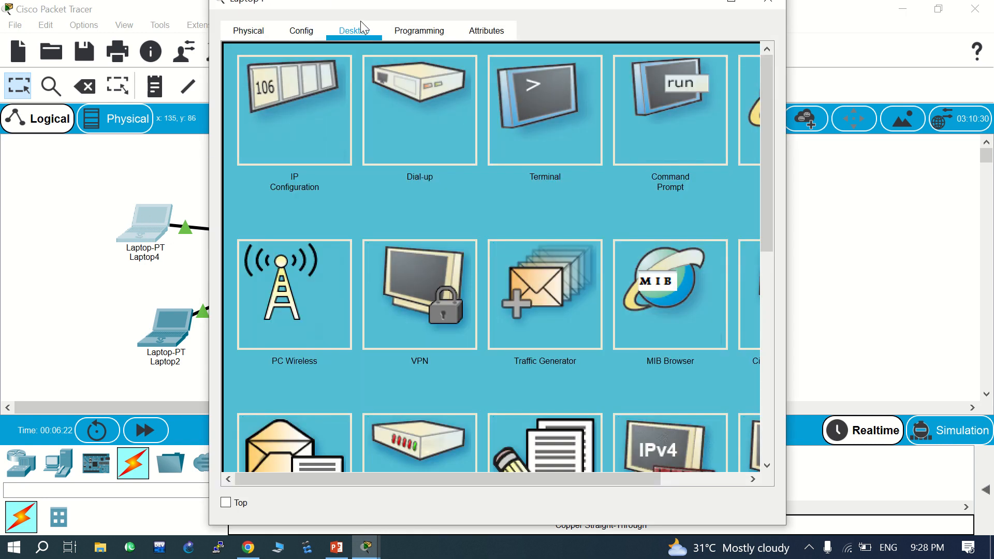
pyautogui.click(300, 120)
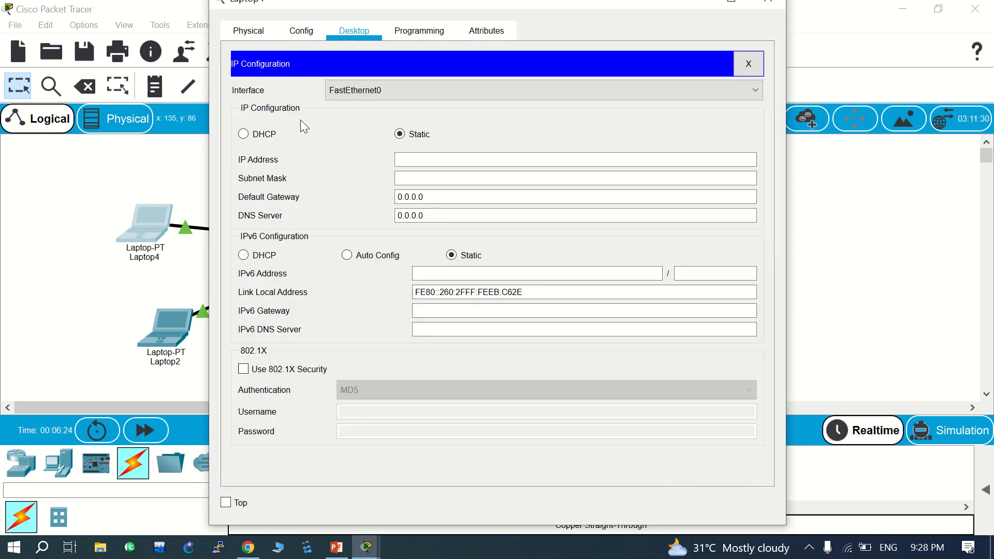
pyautogui.click(422, 162)
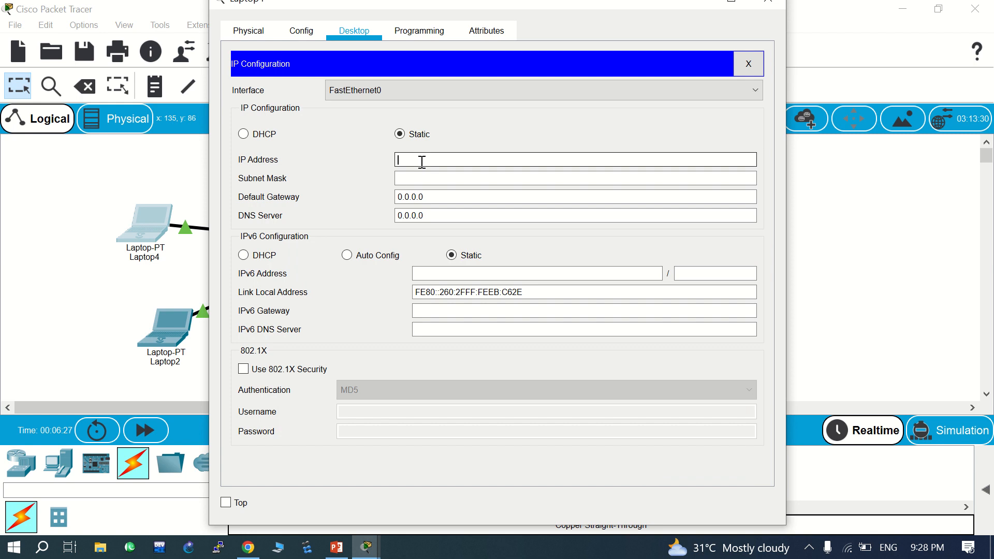
pyautogui.write('192.168.10.1')
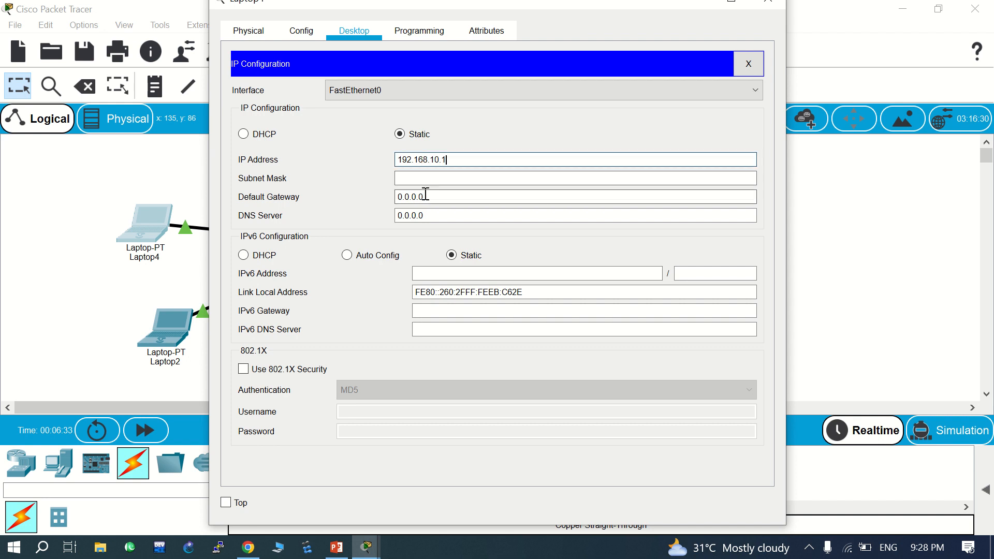
pyautogui.click(428, 178)
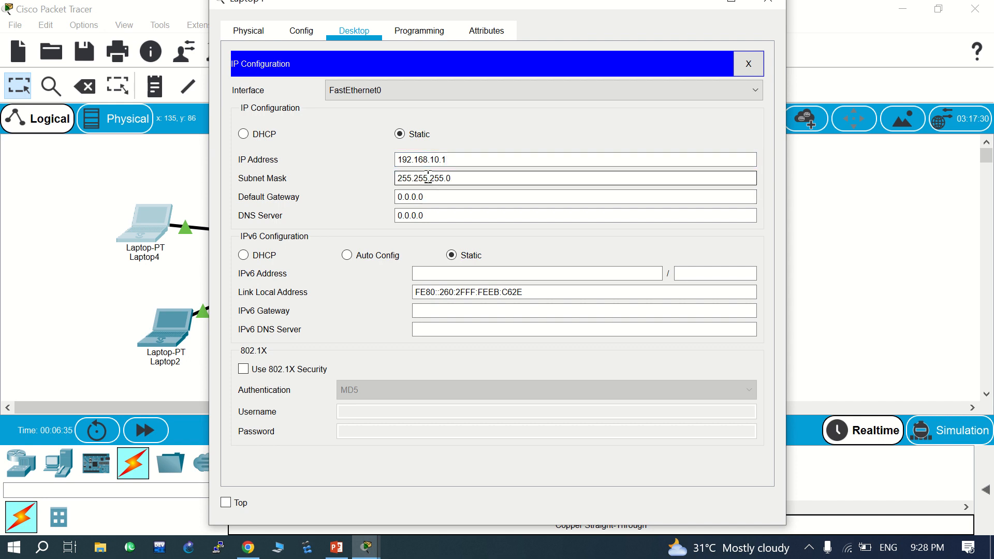
pyautogui.click(769, 2)
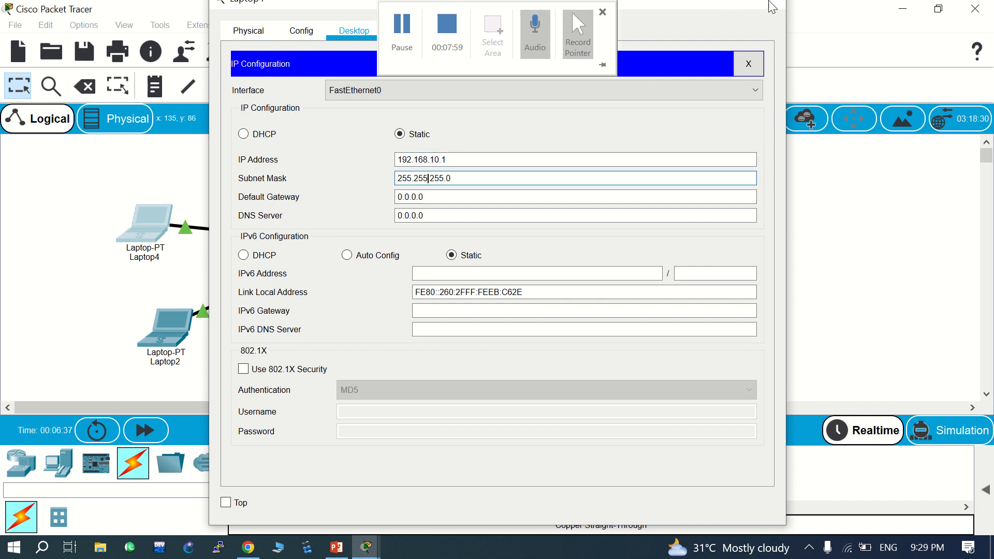
# - Give Laptop2 static IP 192.168.10.11 with mask 255.255.255.0 and close its window
pyautogui.click(173, 328)
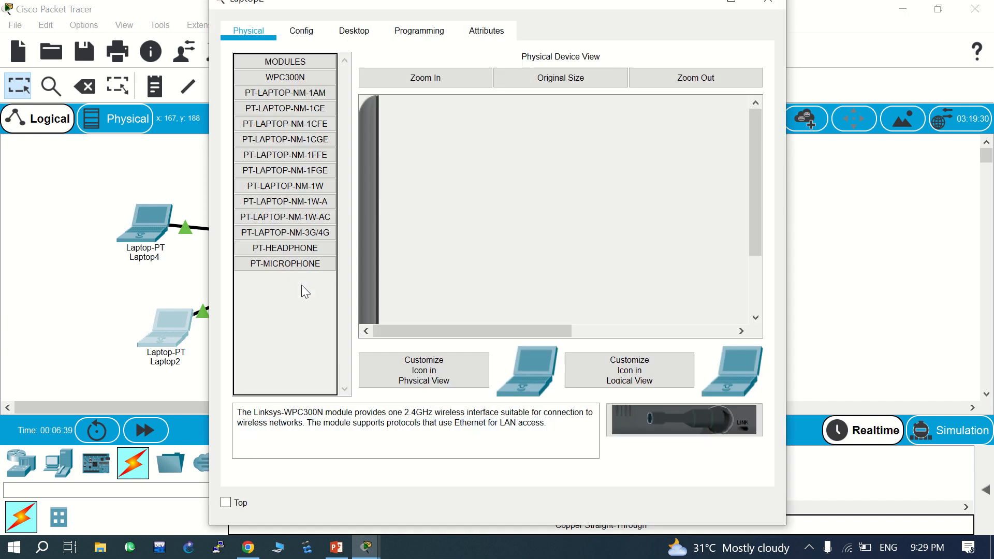
pyautogui.click(355, 35)
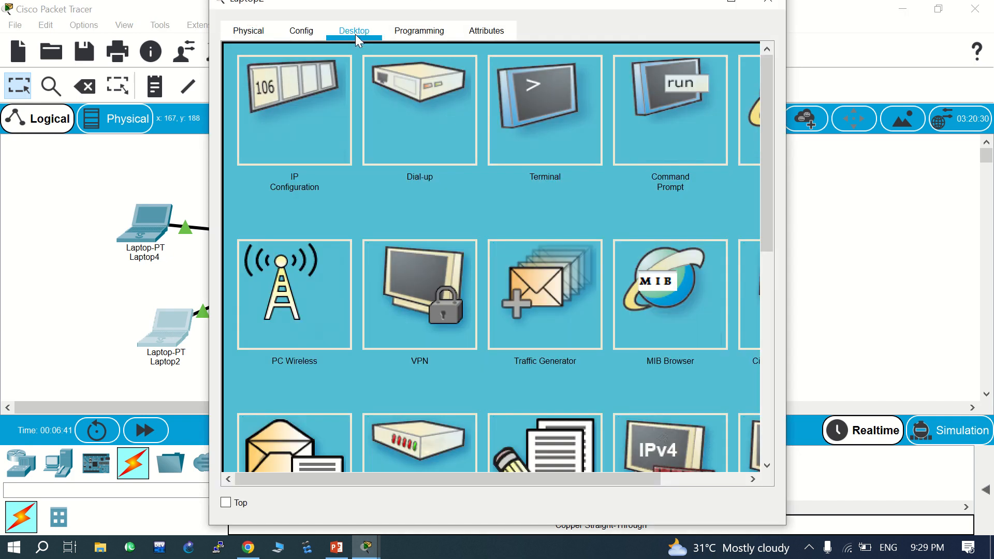
pyautogui.click(290, 104)
pyautogui.click(411, 158)
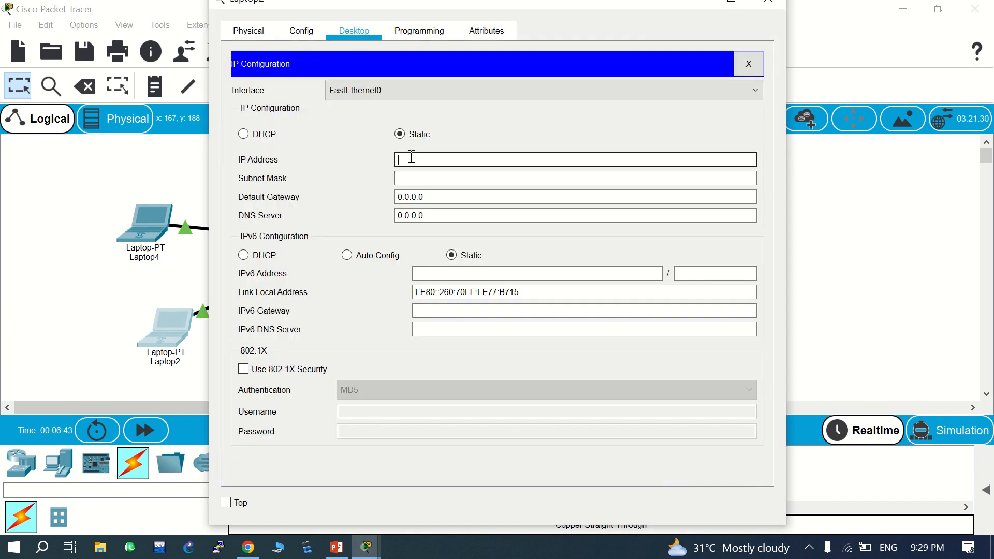
pyautogui.write('192.168.10.11')
pyautogui.doubleClick(454, 181)
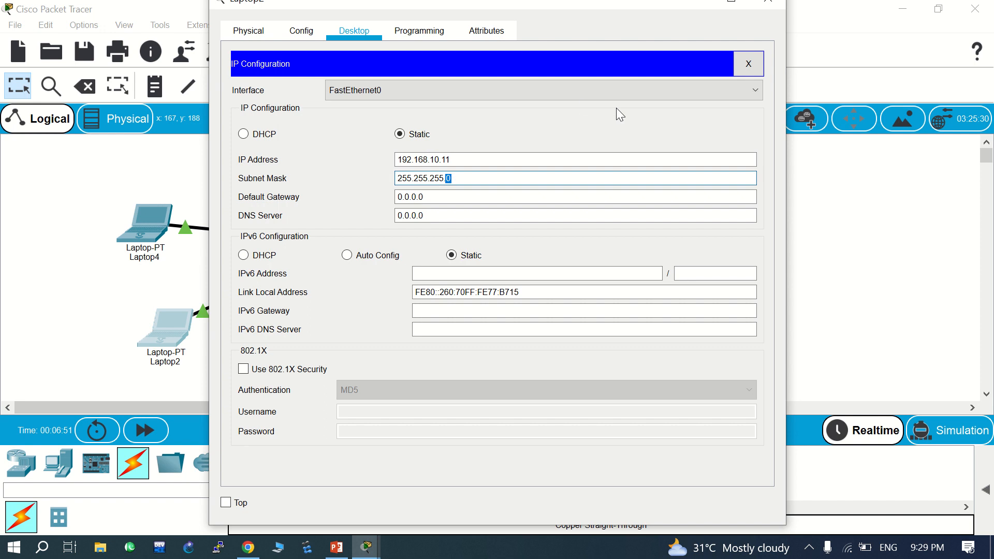
pyautogui.click(767, 1)
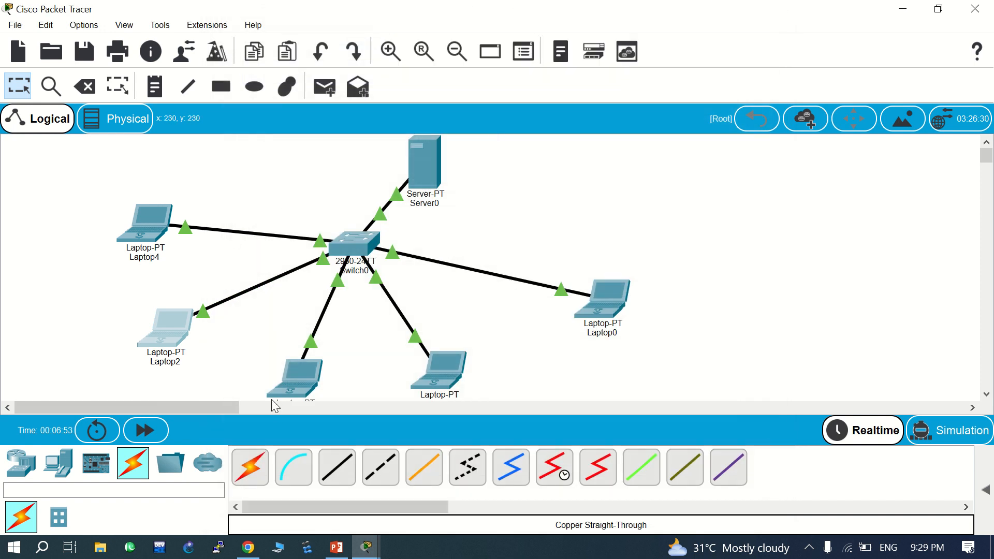
# - Give the bottom laptop static IP 192.168.10.12 with mask 255.255.255.0 and close its window
pyautogui.click(295, 375)
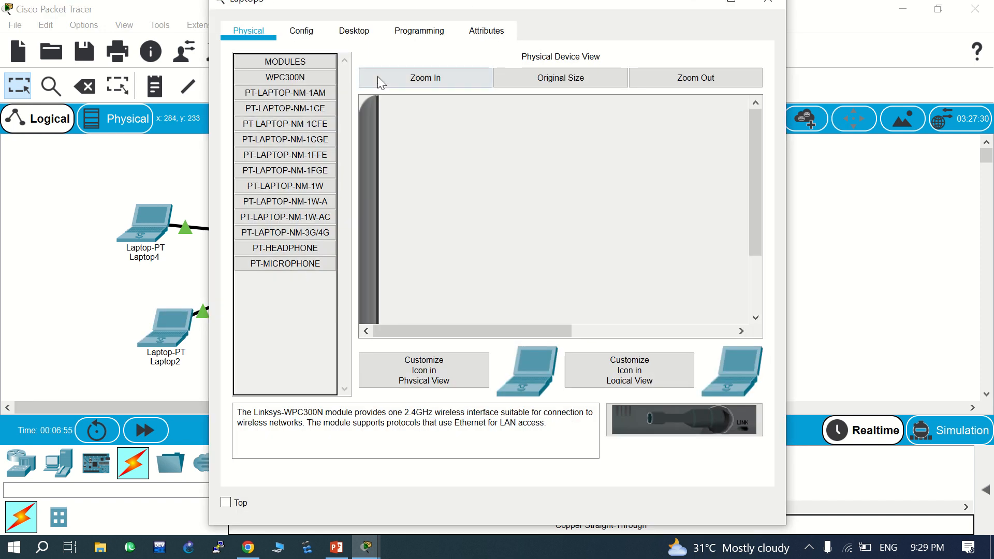
pyautogui.click(352, 34)
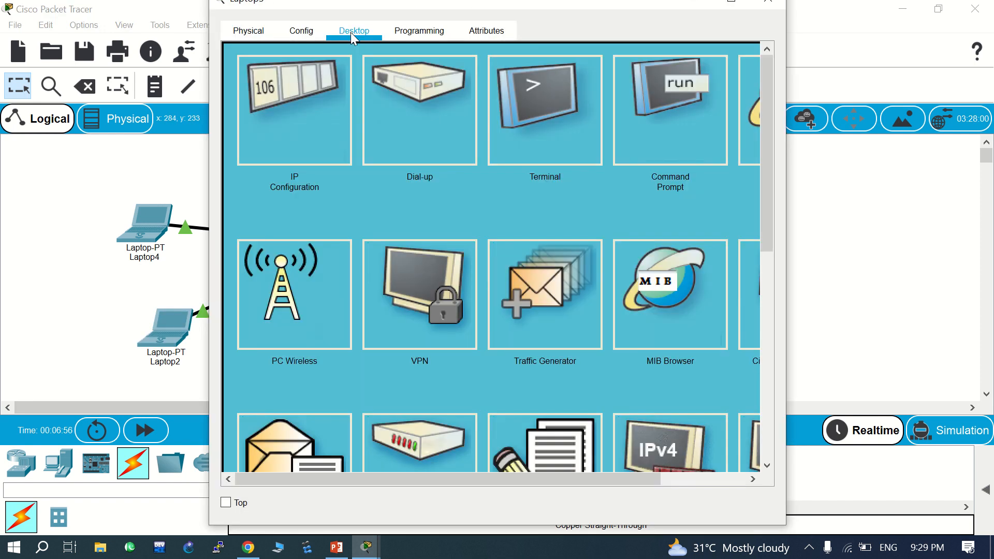
pyautogui.click(286, 119)
pyautogui.write('192')
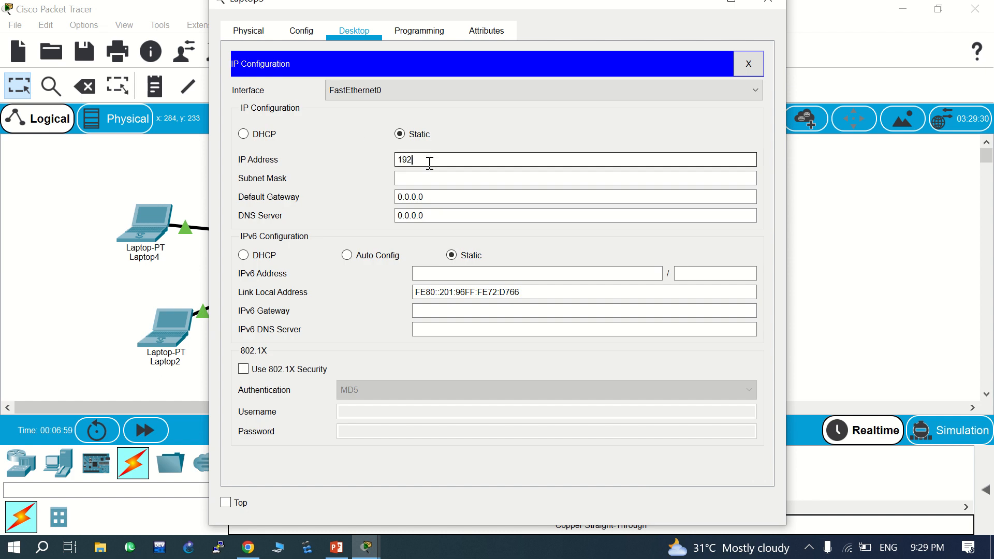
pyautogui.write('.168.10.12')
pyautogui.click(486, 177)
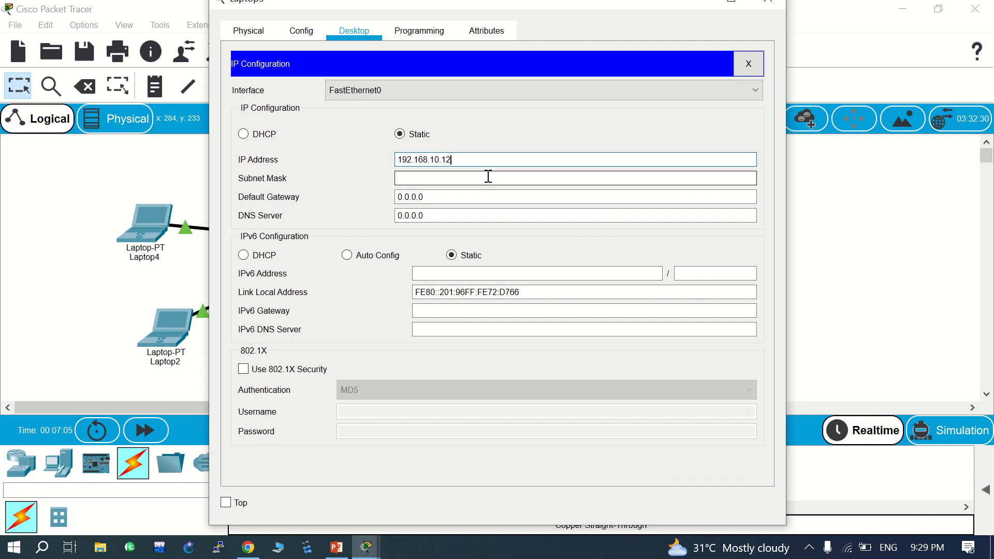
pyautogui.click(773, 3)
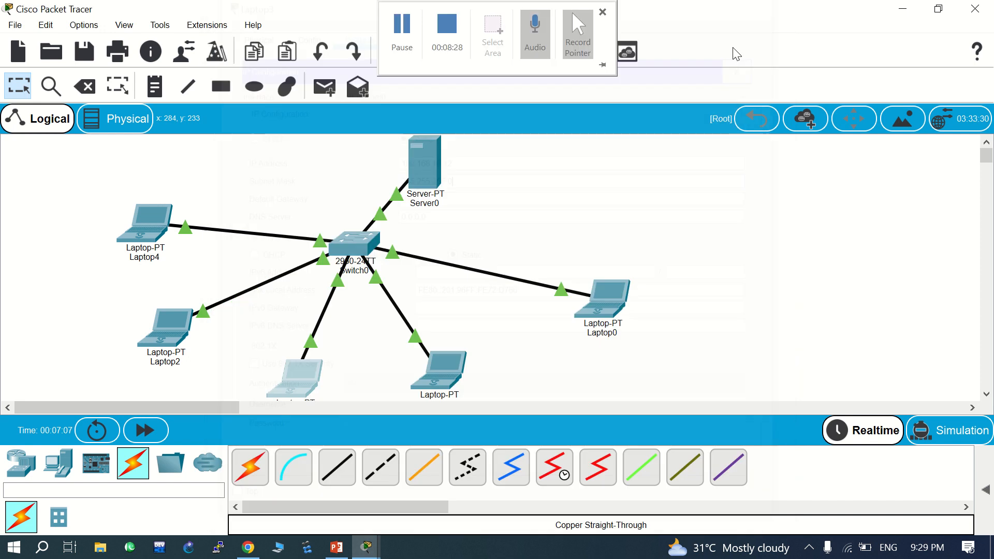
# - Give the next laptop static IP 192.168.10.13 with mask 255.255.255.0 and close its window
pyautogui.doubleClick(443, 368)
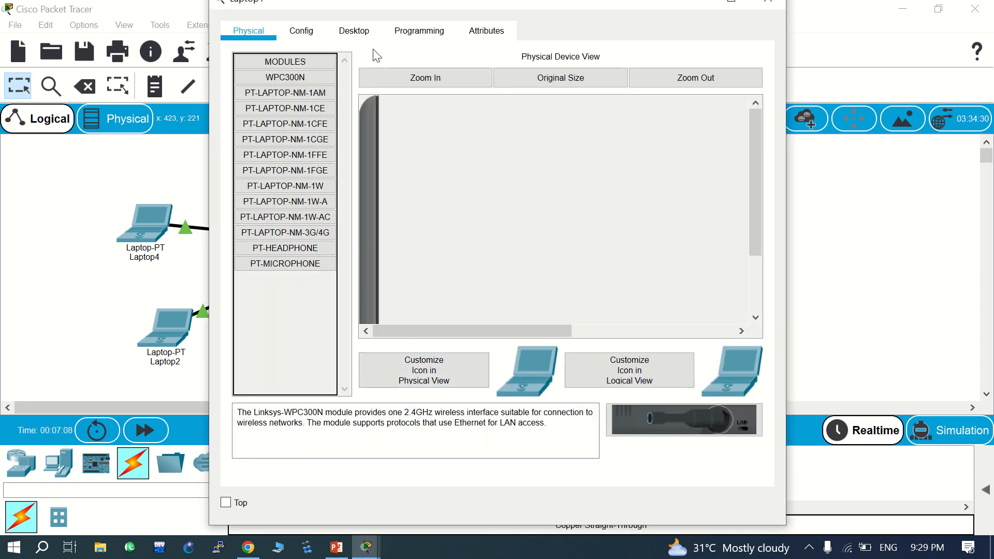
pyautogui.click(358, 33)
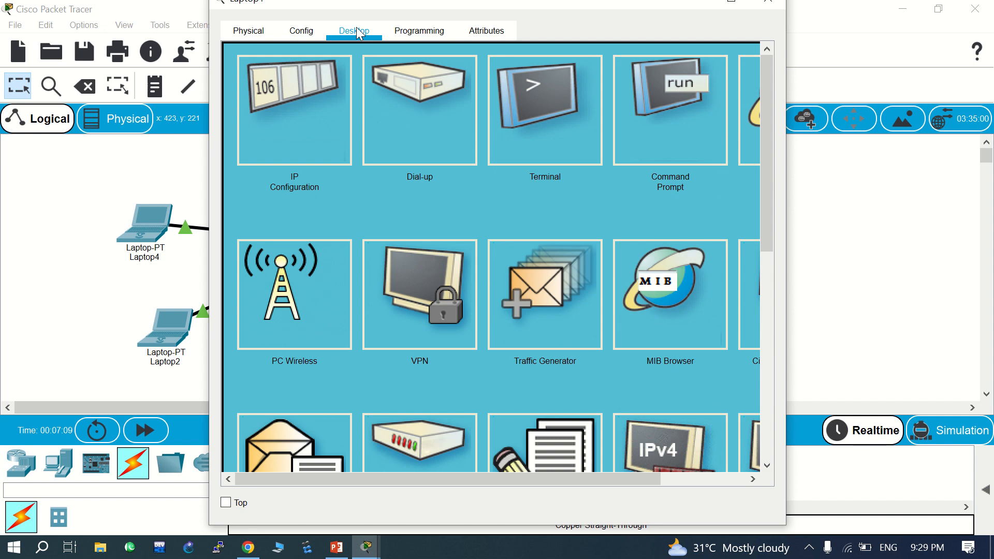
pyautogui.click(293, 140)
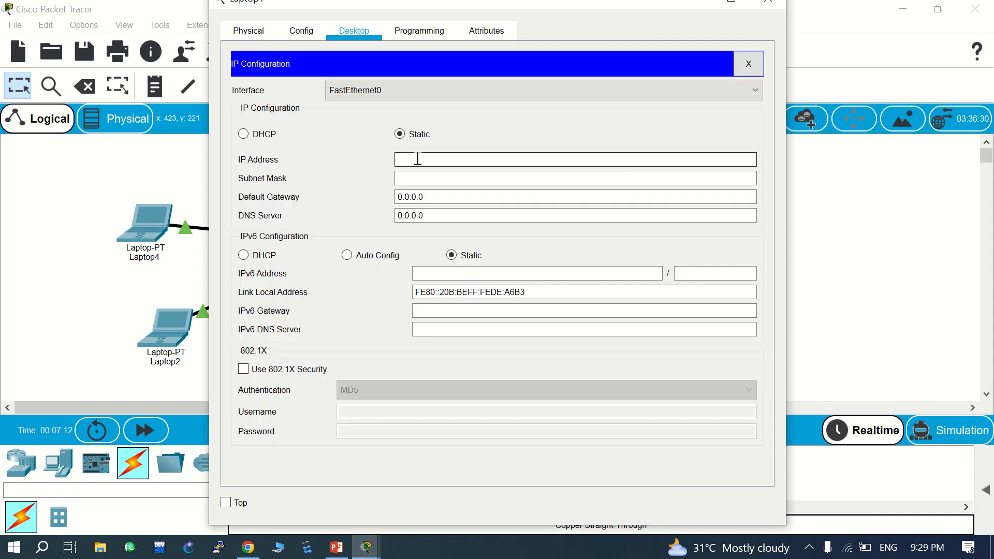
pyautogui.write('192.168.10.13')
pyautogui.click(455, 179)
pyautogui.click(455, 179)
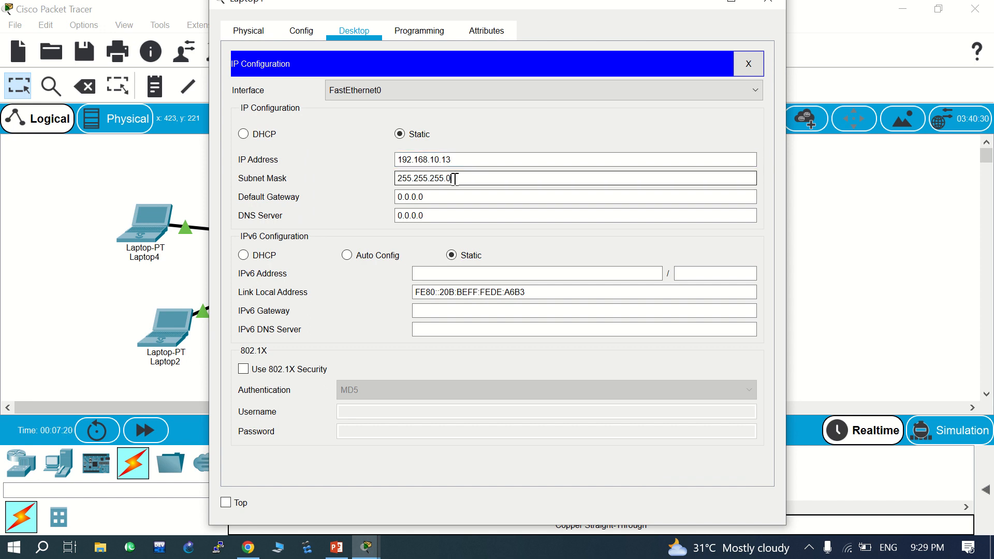
pyautogui.click(771, 6)
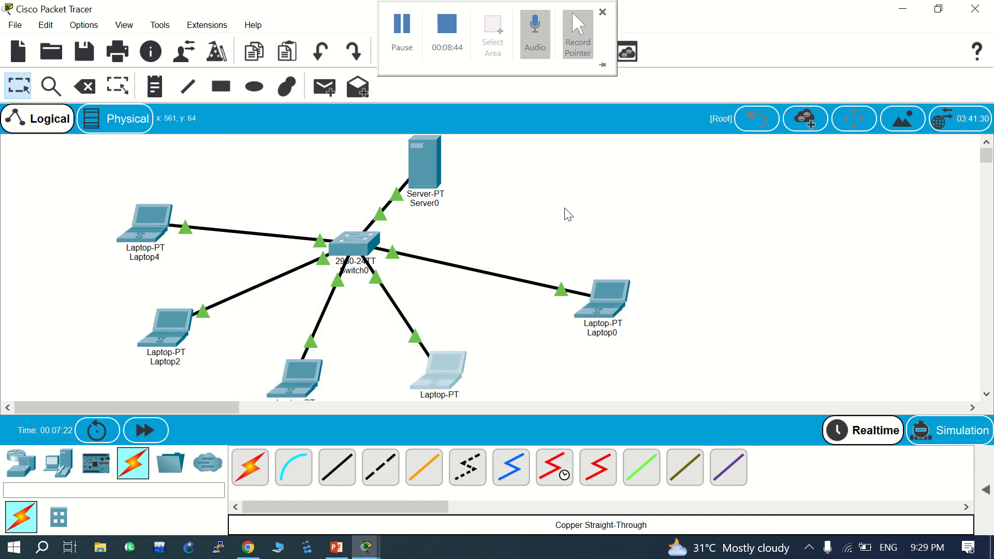
# - Give Laptop0 static IP 192.168.10.14 with mask 255.255.255.0 and close its window
pyautogui.click(588, 305)
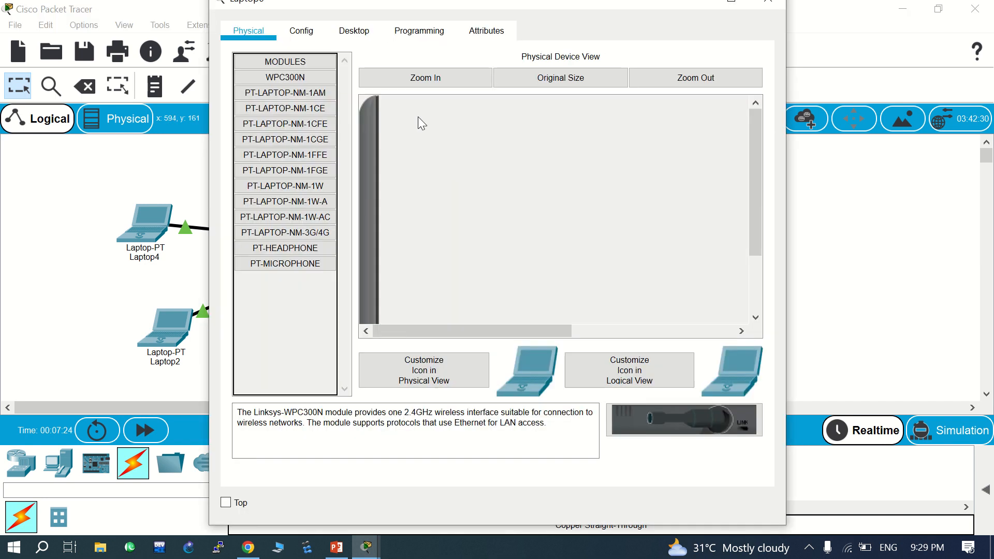
pyautogui.click(362, 32)
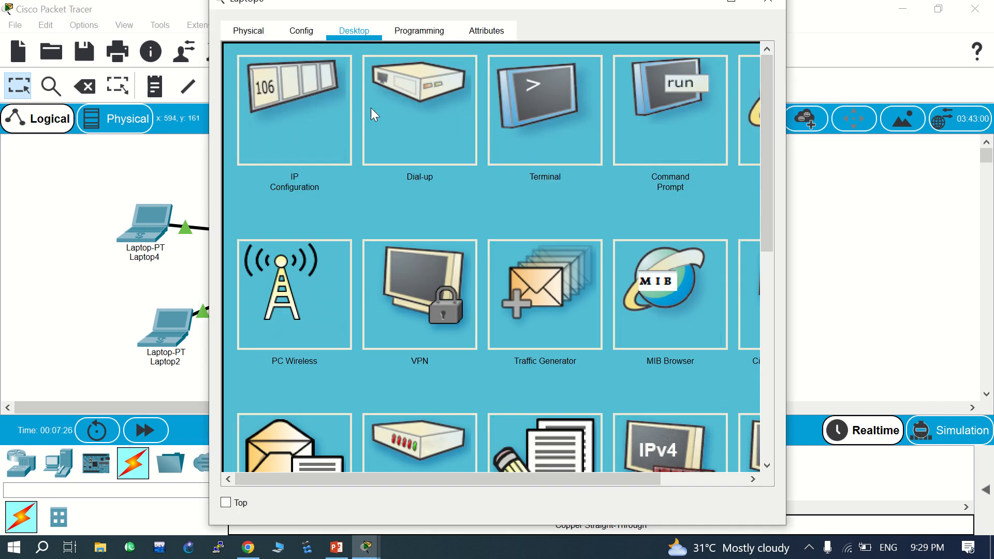
pyautogui.click(303, 122)
pyautogui.click(447, 160)
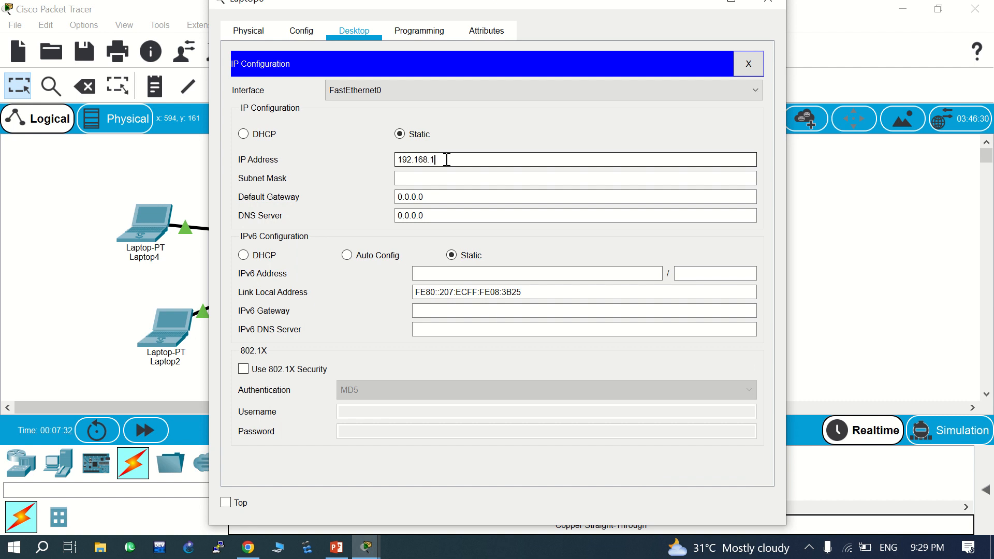
pyautogui.write('192.168.10.14')
pyautogui.click(450, 181)
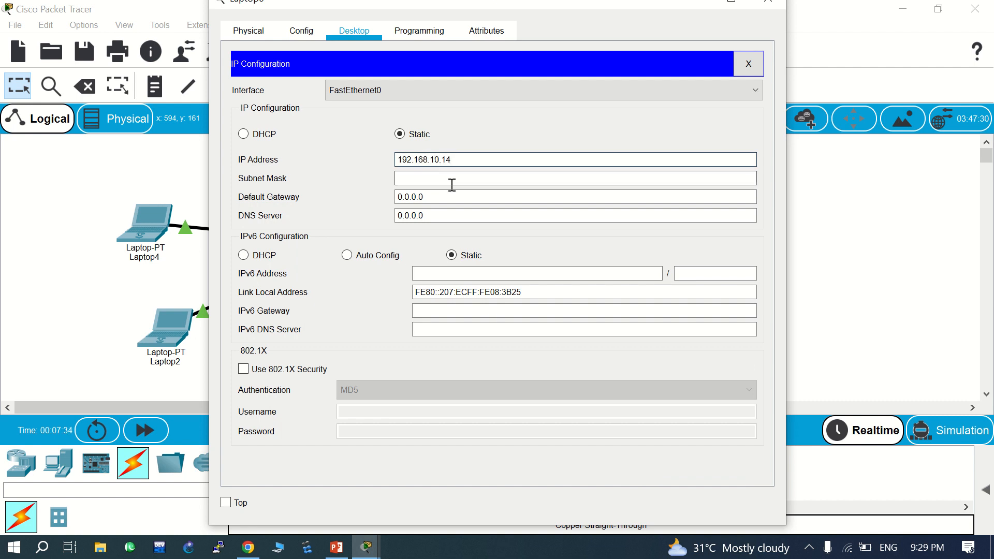
pyautogui.click(767, 6)
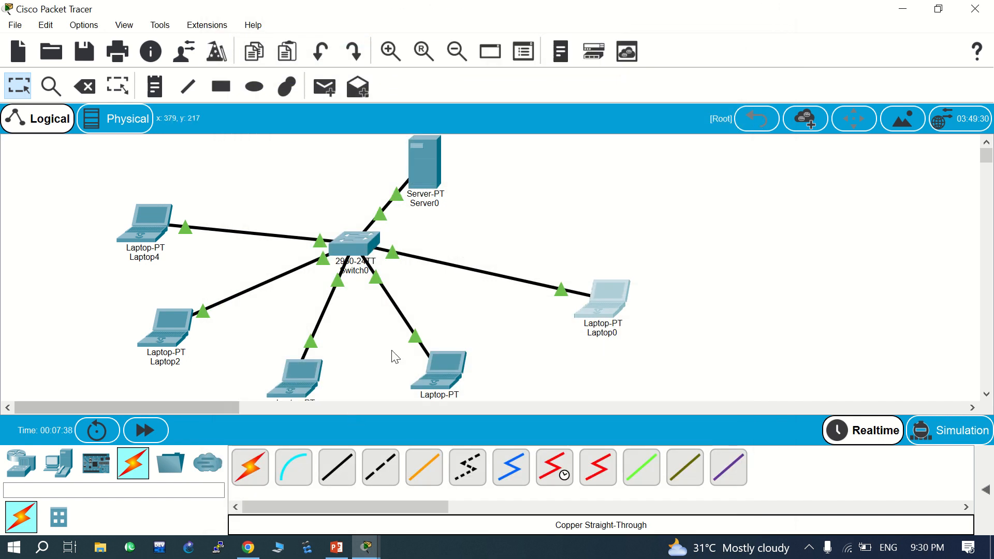
# - Ping 192.168.10.12 from Laptop4's Command Prompt, confirm 4 of 4 replies, and close the window
pyautogui.click(149, 231)
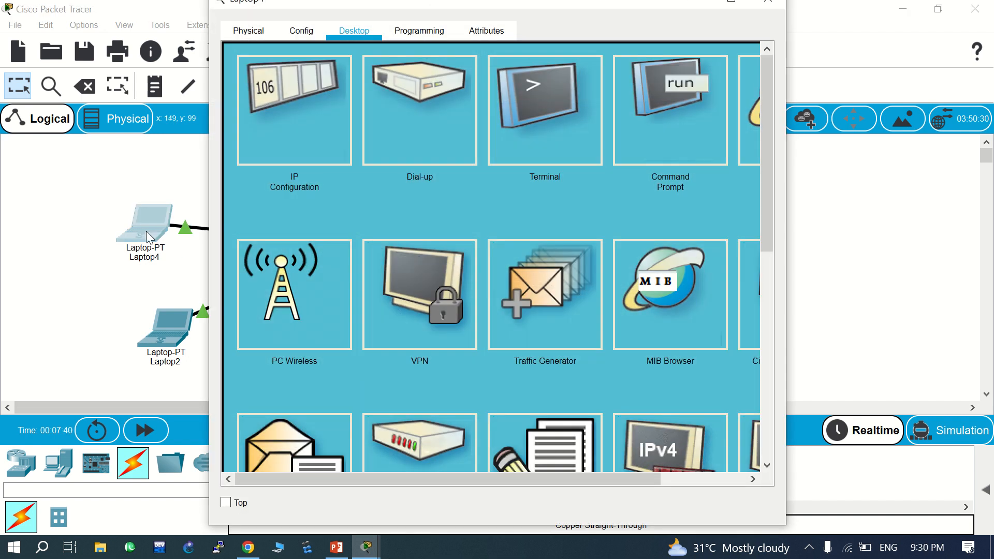
pyautogui.click(697, 116)
pyautogui.write('pi')
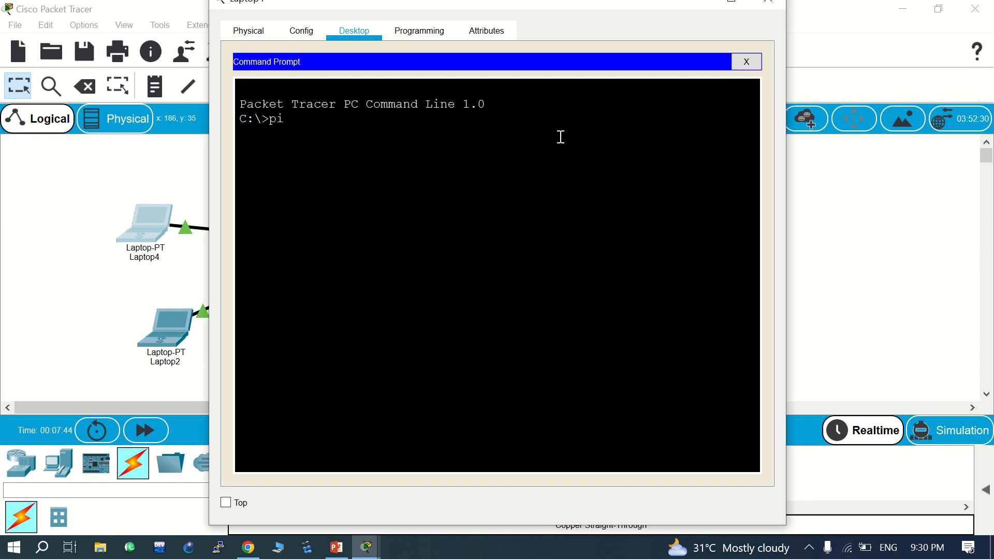
pyautogui.write('ng 192.168.10.12')
pyautogui.press('Return')
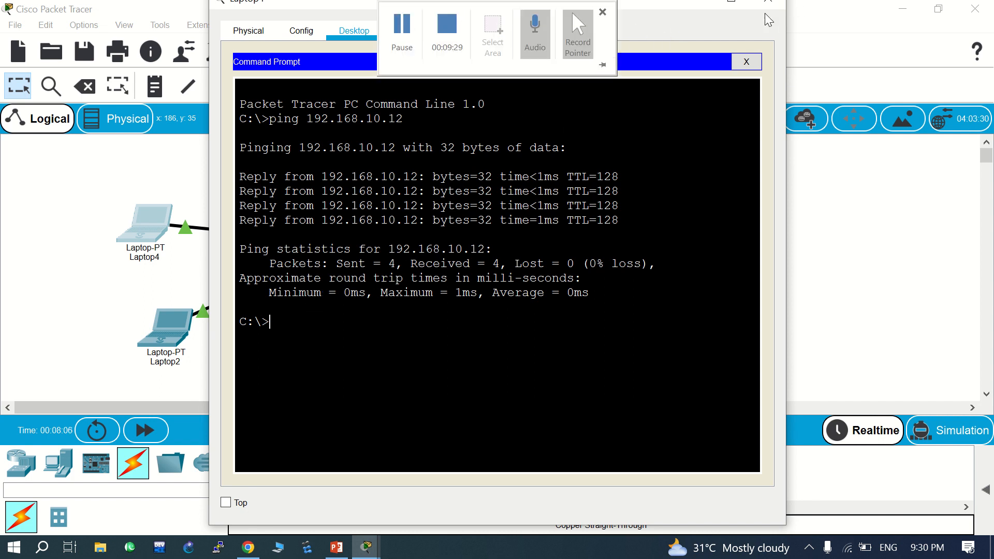
pyautogui.click(781, 6)
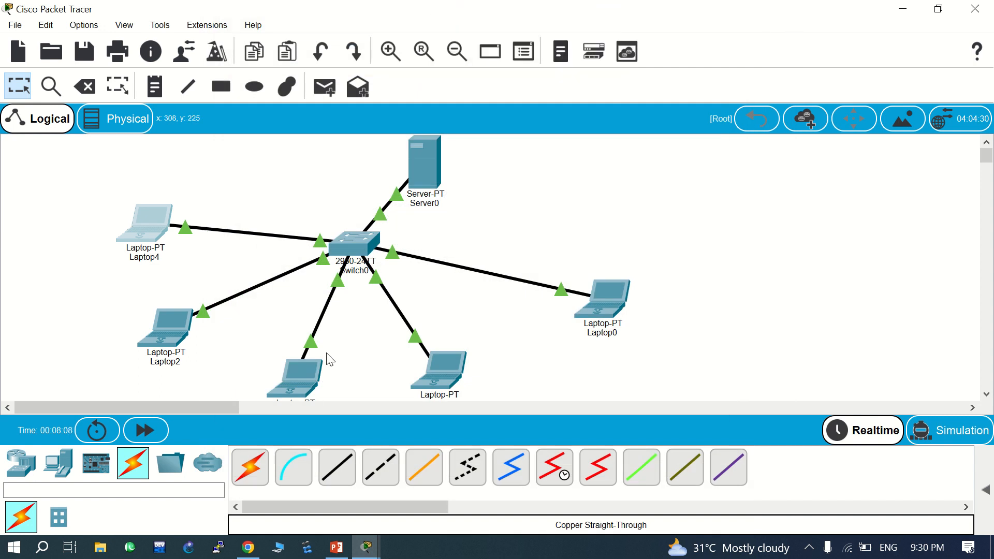
# - Delete Laptop4 and Laptop0 together with their cables to the switch
pyautogui.click(23, 474)
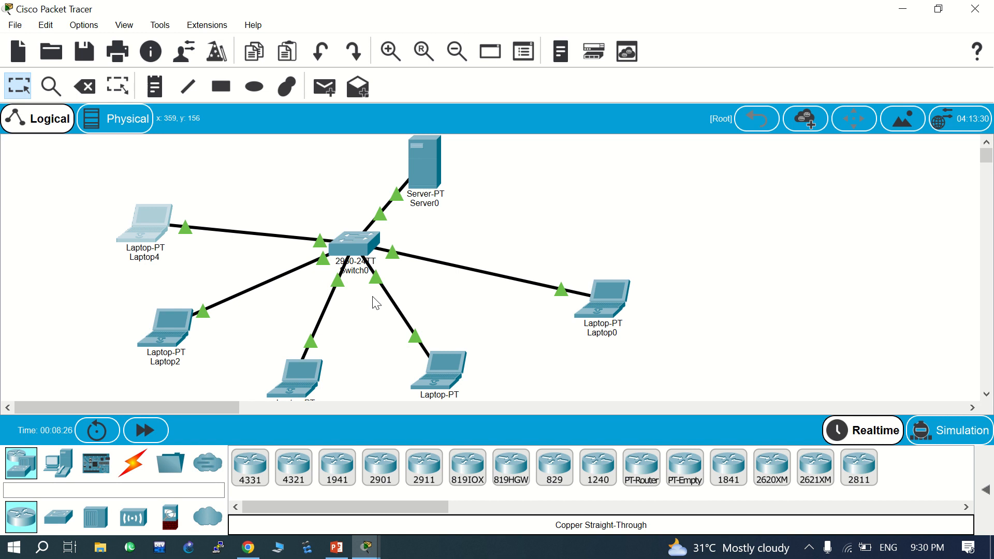
pyautogui.click(92, 91)
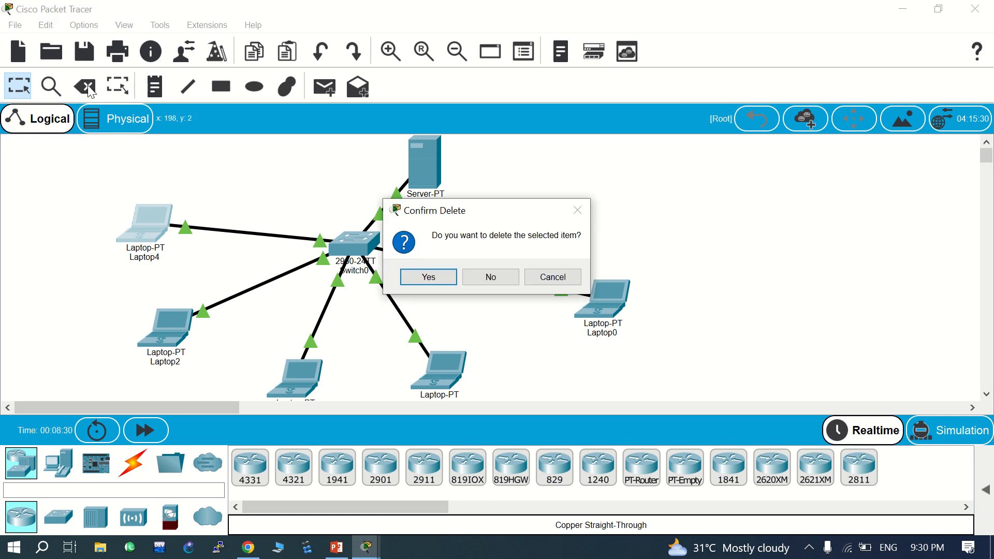
pyautogui.click(428, 276)
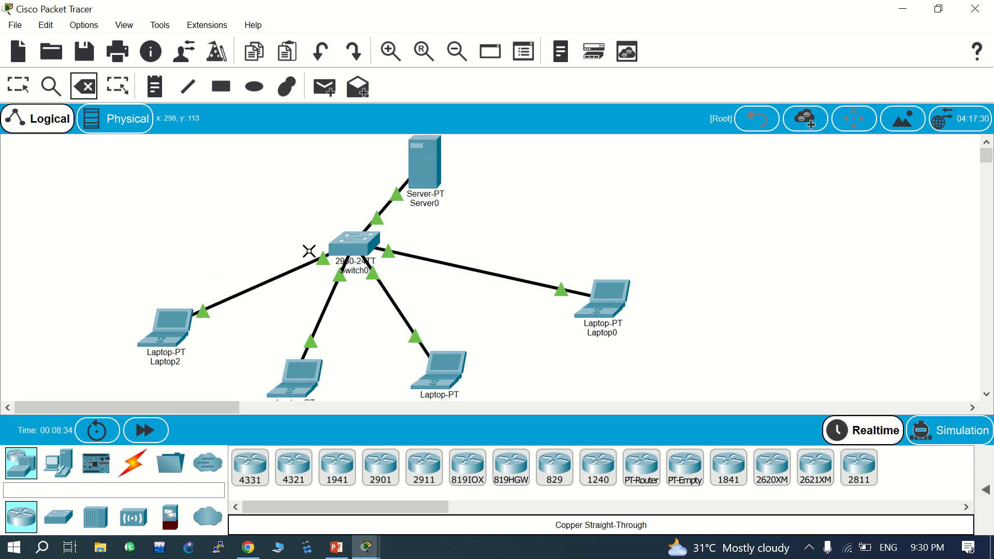
pyautogui.click(604, 305)
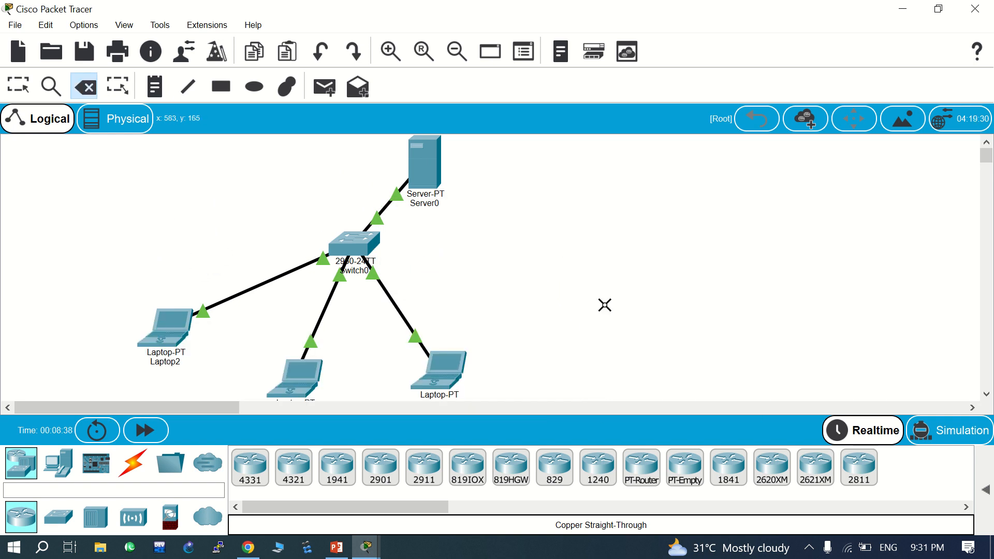
pyautogui.press('Escape')
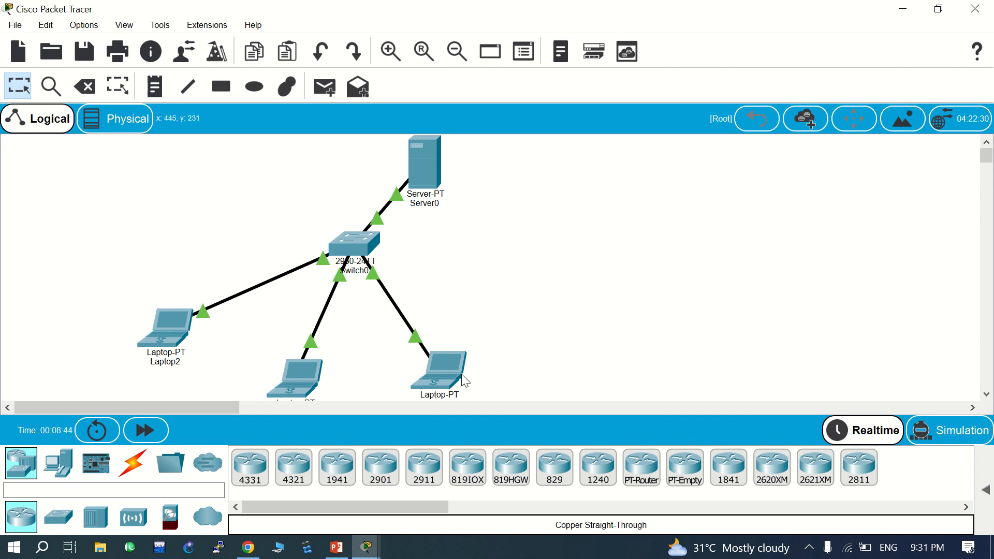
pyautogui.moveTo(454, 382)
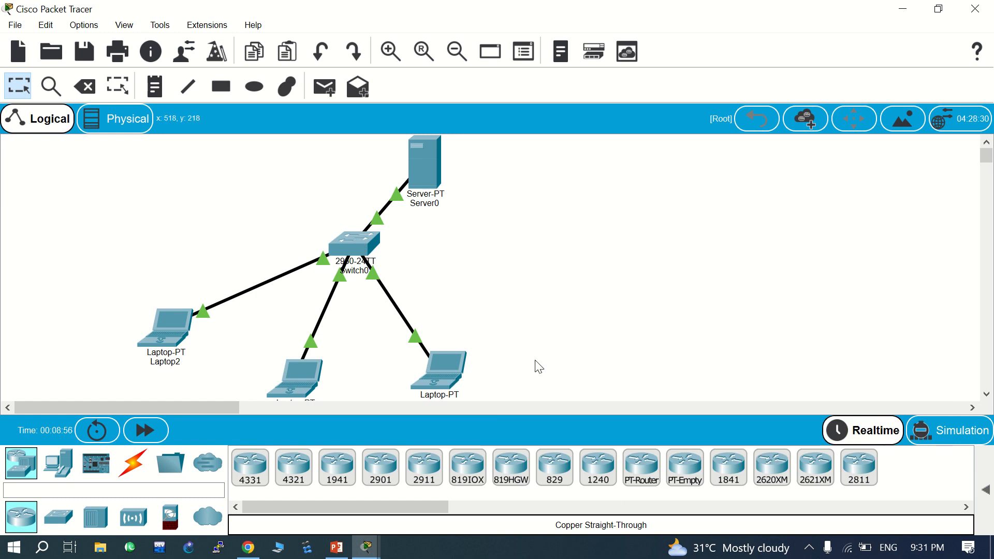
# - Add text notes reading 192.168.10.14 beside the lower-right laptop and 192.168.10.1 beside Server0
pyautogui.click(161, 92)
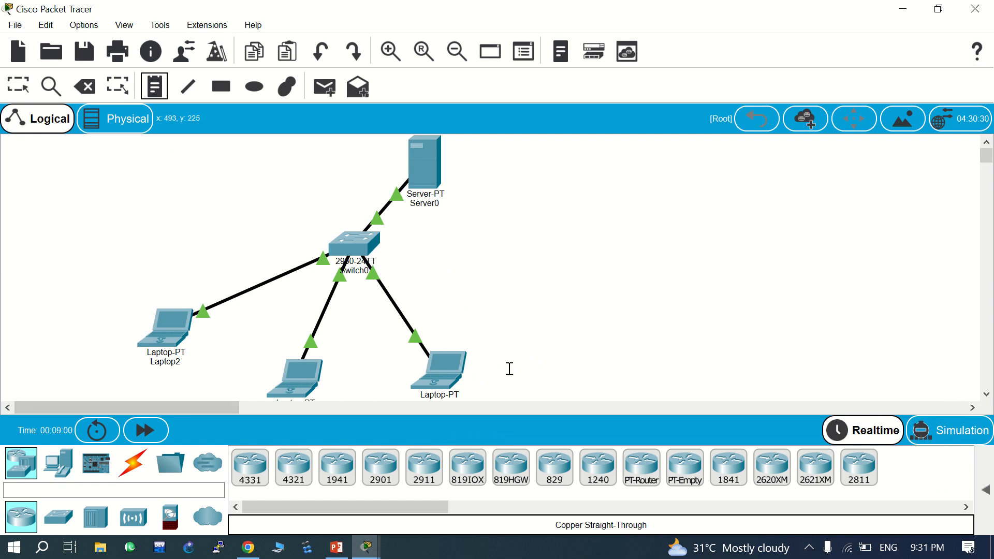
pyautogui.click(485, 374)
pyautogui.write('19')
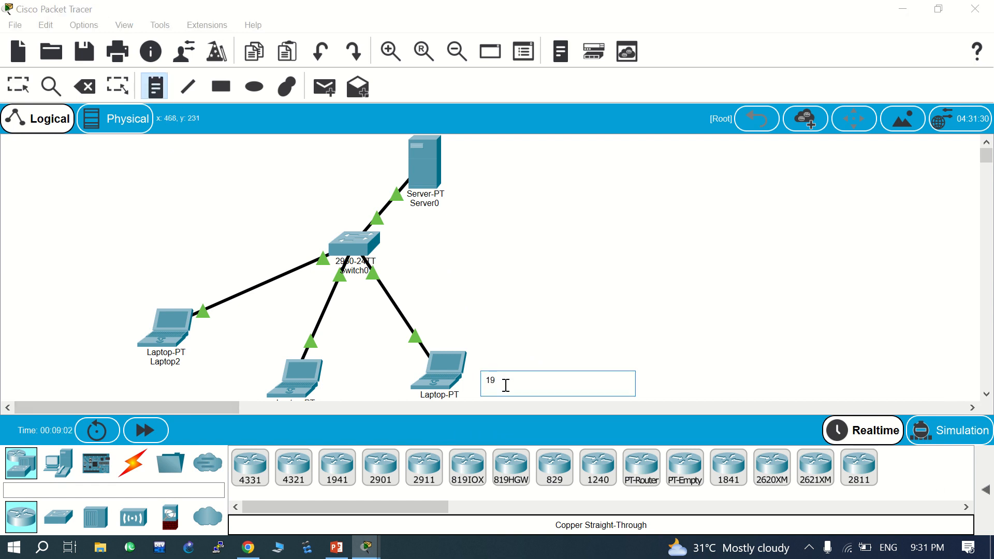
pyautogui.write('2.168.10.124')
pyautogui.click(457, 179)
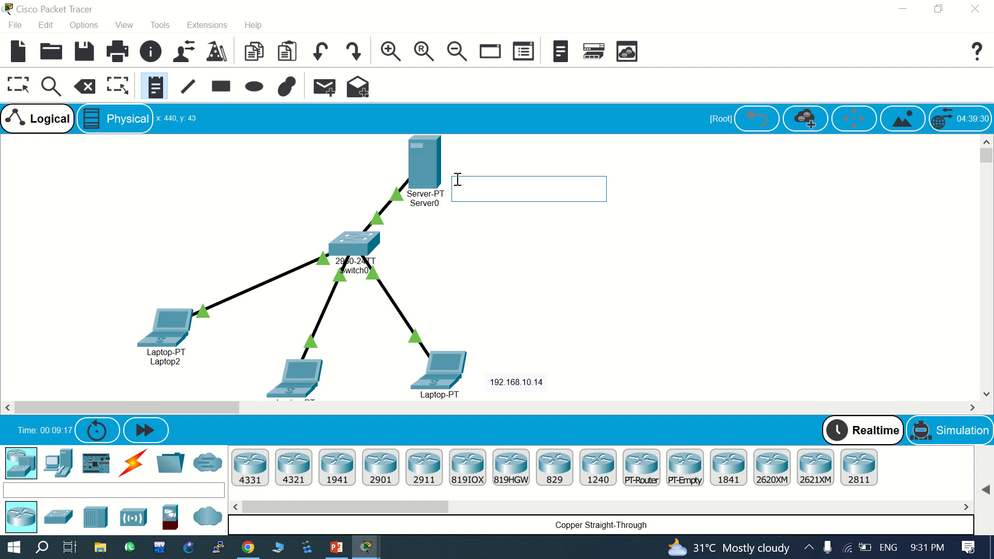
pyautogui.write('192.168.10.1')
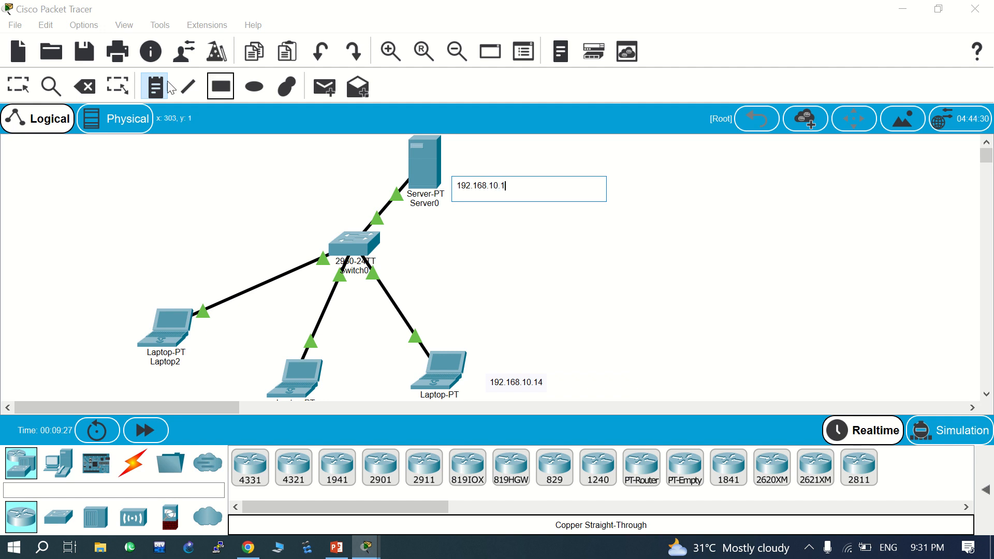
pyautogui.click(131, 199)
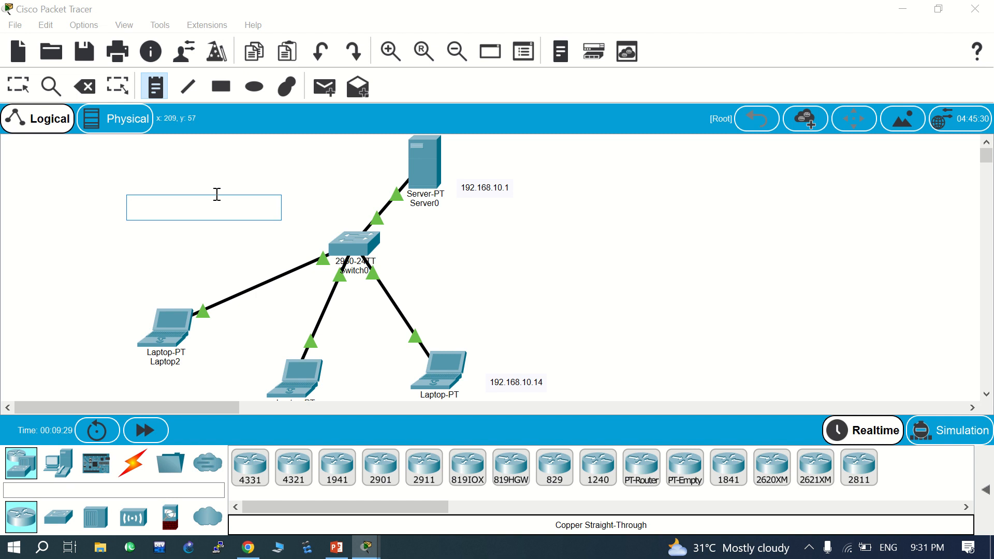
pyautogui.press('Escape')
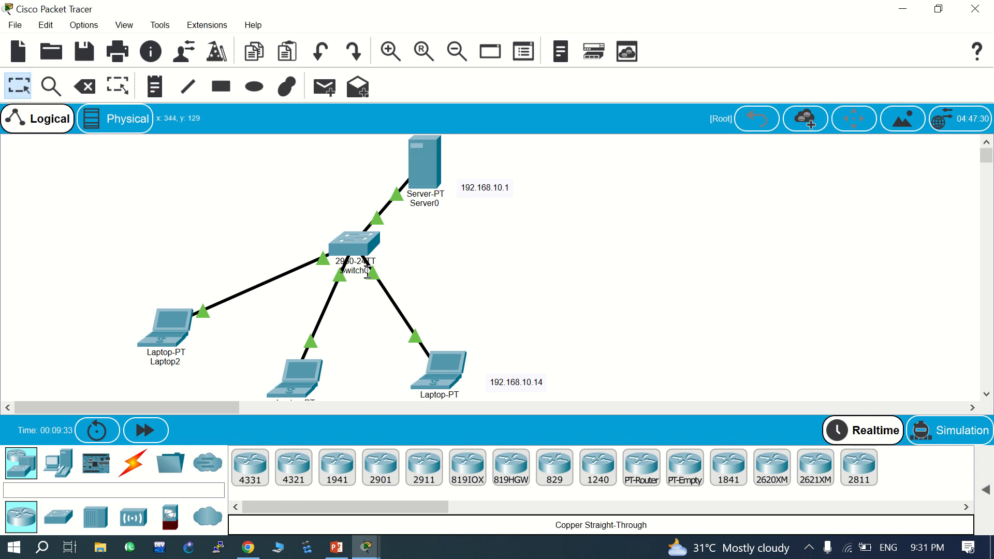
pyautogui.moveTo(356, 270)
# - Open Switch0's CLI full screen and enter global configuration mode with en and conf t
pyautogui.click(354, 247)
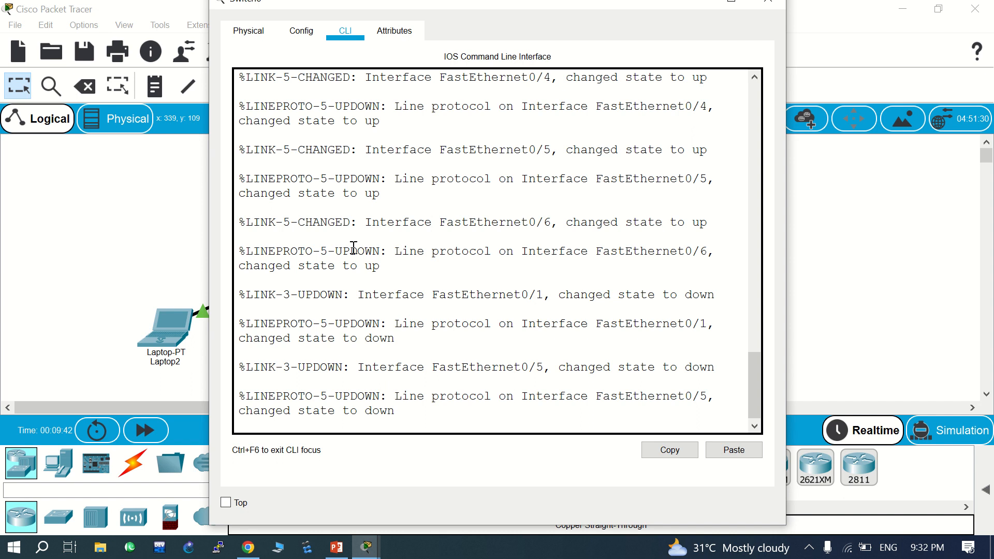
pyautogui.click(731, 3)
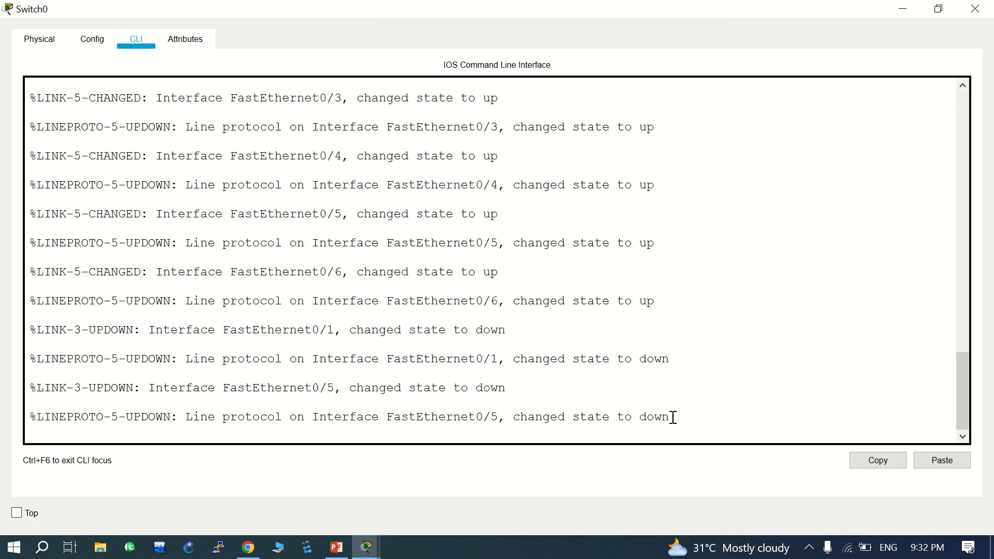
pyautogui.press('Return')
pyautogui.press('Return')
pyautogui.press('Return')
pyautogui.press('Return')
pyautogui.press('Return')
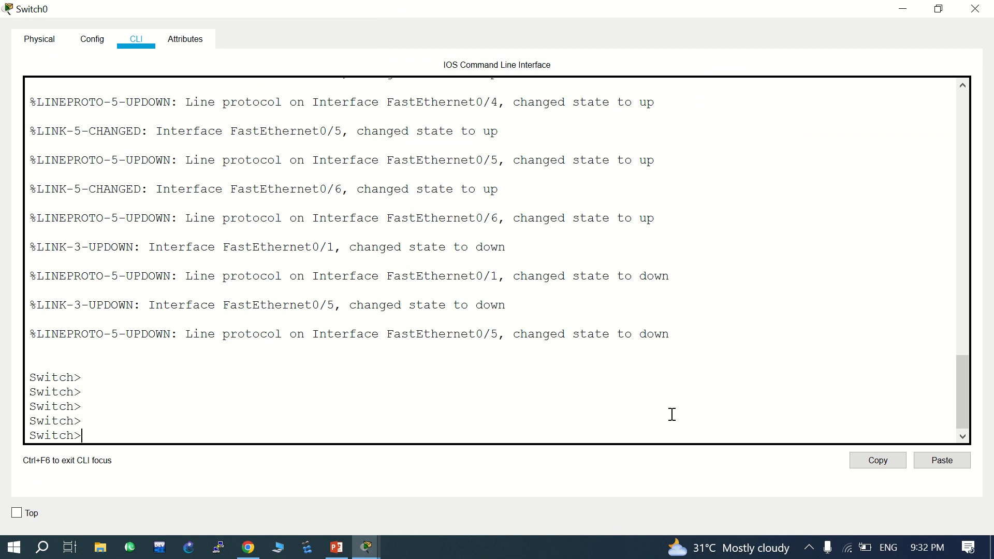
pyautogui.write('en')
pyautogui.press('Return')
pyautogui.press('Return')
pyautogui.press('Return')
pyautogui.press('Return')
pyautogui.press('Return')
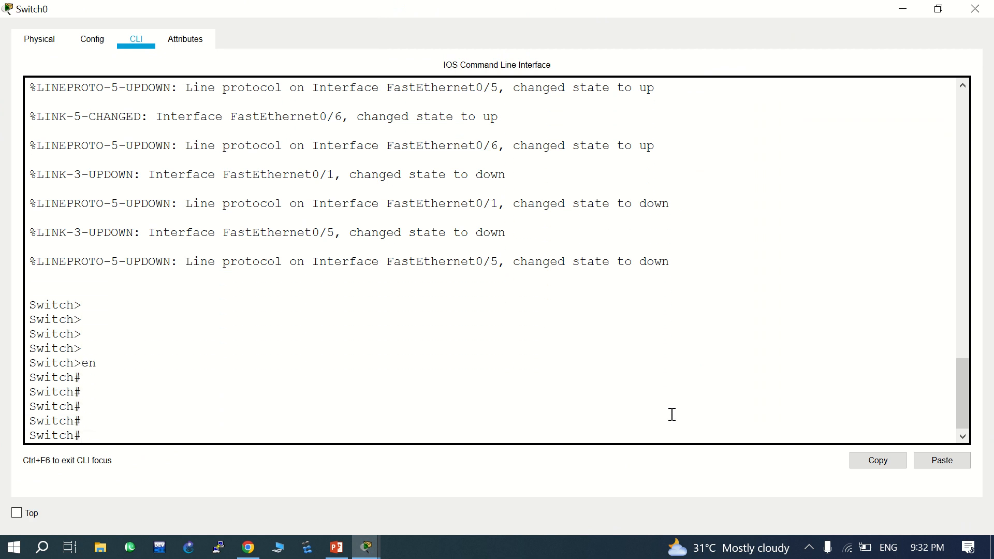
pyautogui.write('conf')
pyautogui.press('Tab')
pyautogui.press('Tab')
pyautogui.press('Return')
pyautogui.press('Return')
pyautogui.press('Return')
pyautogui.press('Return')
pyautogui.press('Return')
pyautogui.press('Return')
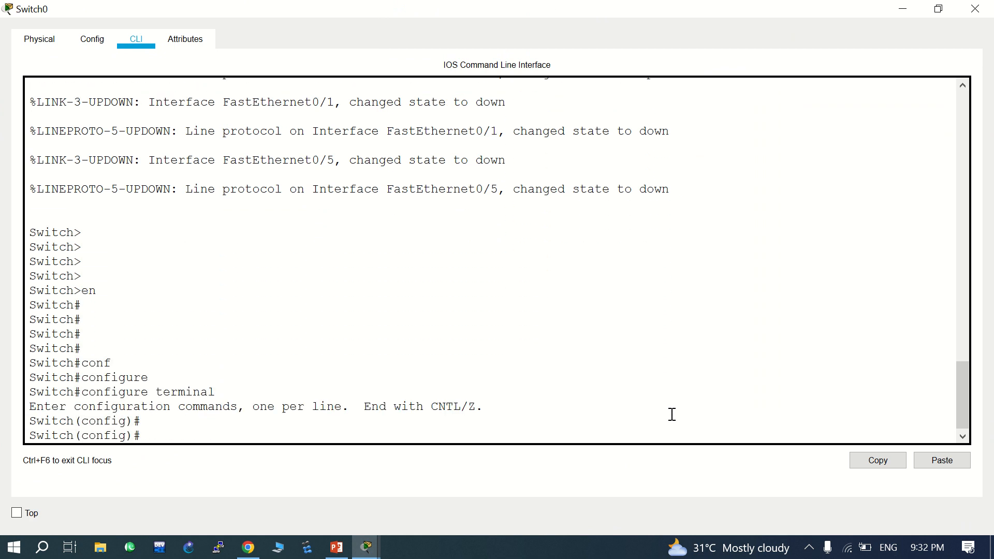
# - Run do show vlan to list the switch's VLANs, all ports in VLAN 1, then minimize the console
pyautogui.press('Return')
pyautogui.press('Return')
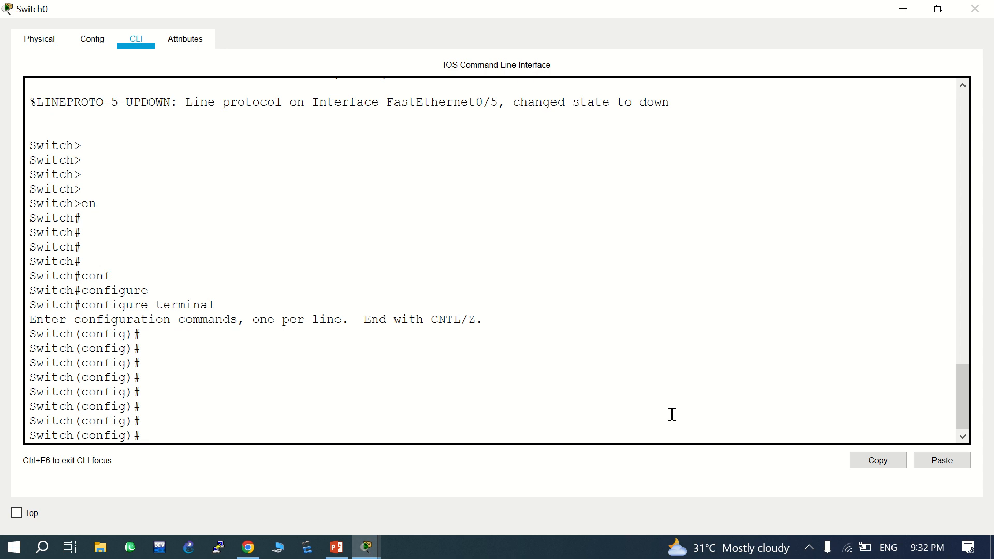
pyautogui.write('sh')
pyautogui.write('o')
pyautogui.write('w c')
pyautogui.write('vlan')
pyautogui.press('Return')
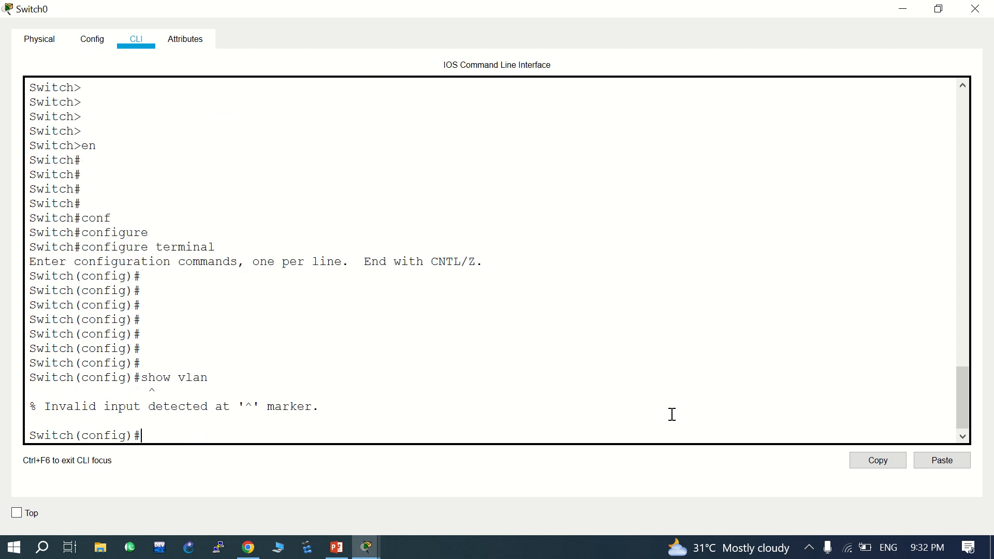
pyautogui.press('Return')
pyautogui.press('Return')
pyautogui.press('Return')
pyautogui.press('Return')
pyautogui.press('Return')
pyautogui.press('Return')
pyautogui.press('Return')
pyautogui.press('Return')
pyautogui.press('Return')
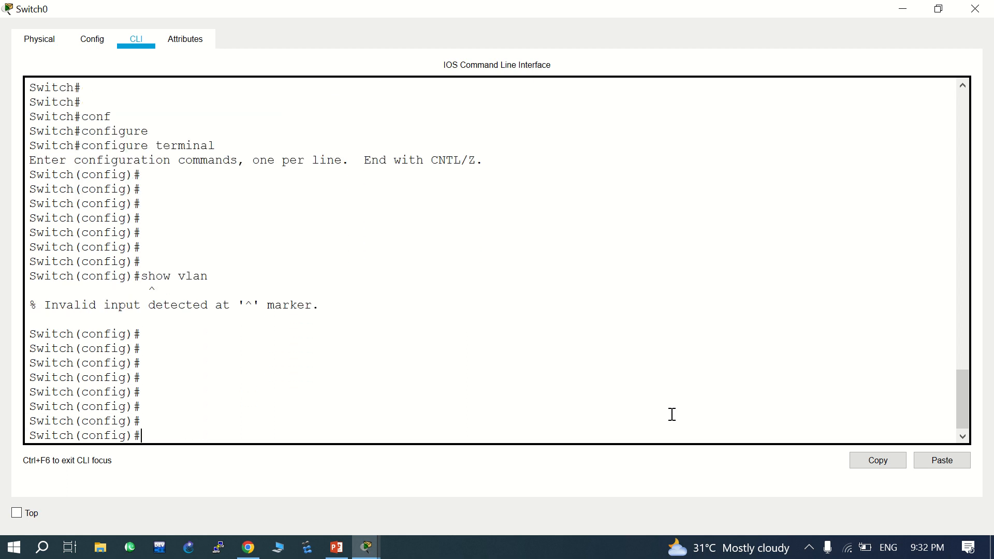
pyautogui.write('d')
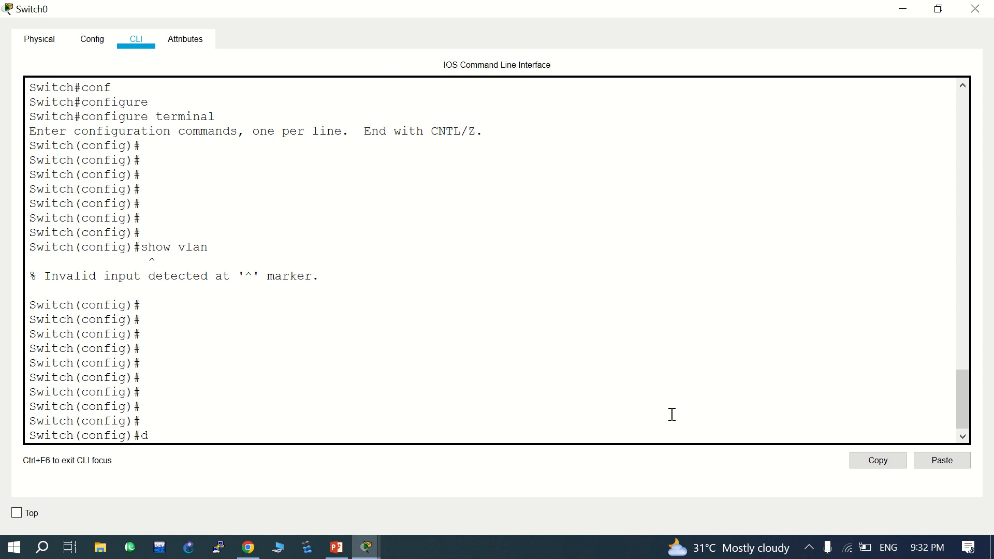
pyautogui.write('o show vlan')
pyautogui.press('Return')
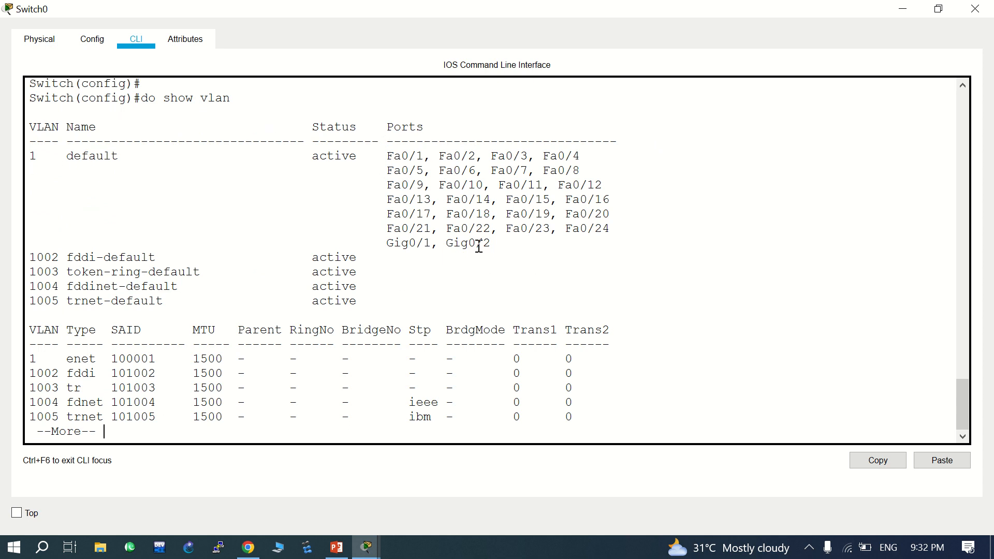
pyautogui.press('Return')
pyautogui.press('Return')
pyautogui.press('Return')
pyautogui.press('Return')
pyautogui.press('Return')
pyautogui.press('Return')
pyautogui.press('Return')
pyautogui.press('Return')
pyautogui.press('Return')
pyautogui.press('Return')
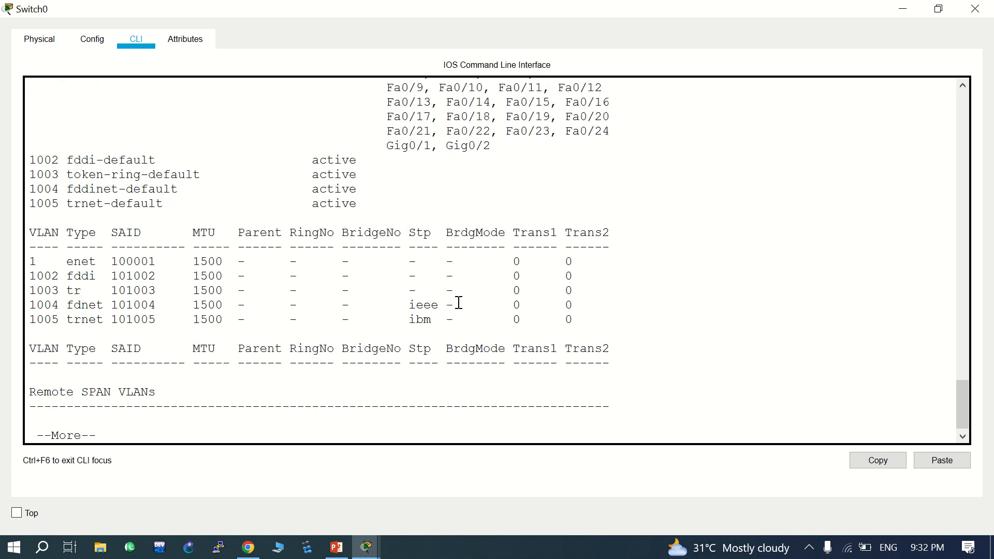
pyautogui.press('Return')
pyautogui.press('Return')
pyautogui.press('Return')
pyautogui.press('Return')
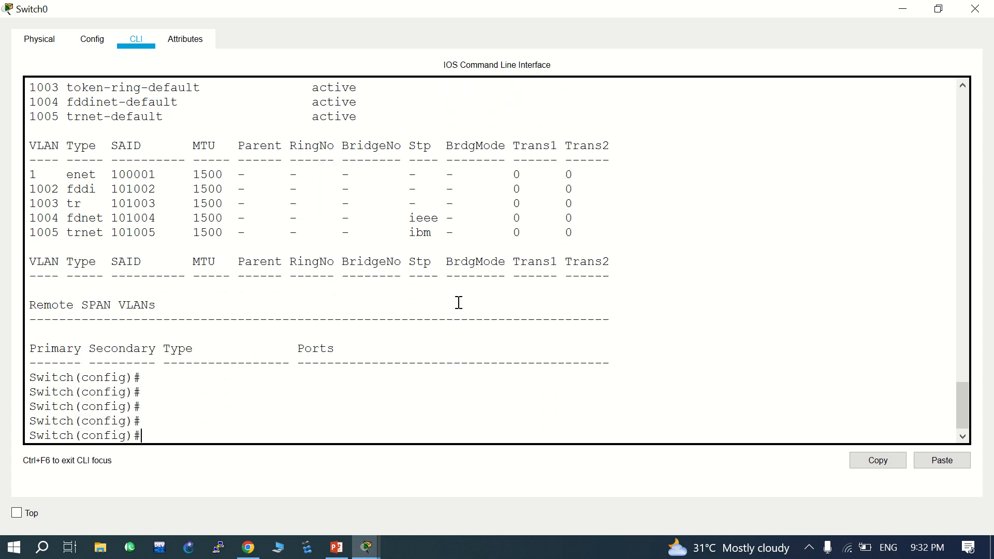
pyautogui.click(903, 9)
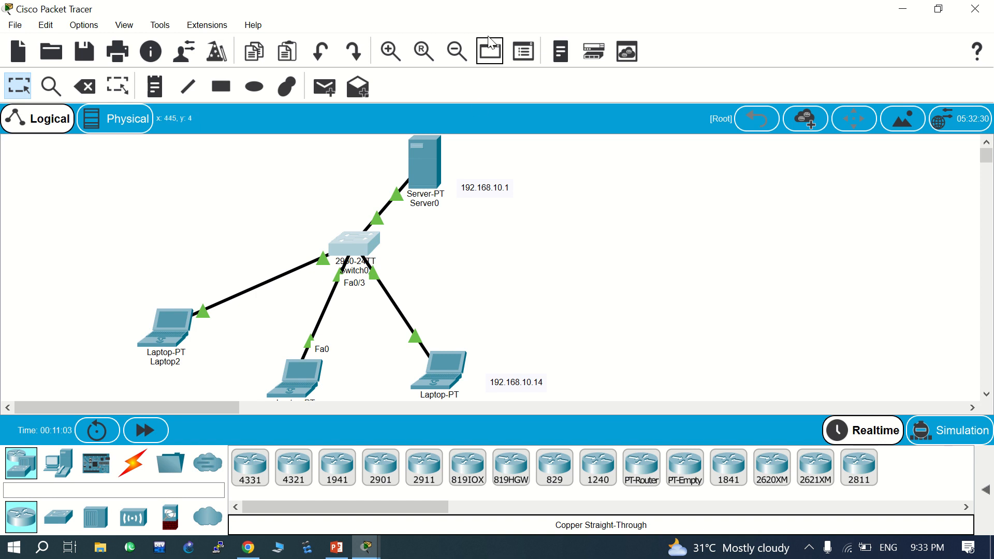
pyautogui.moveTo(435, 5)
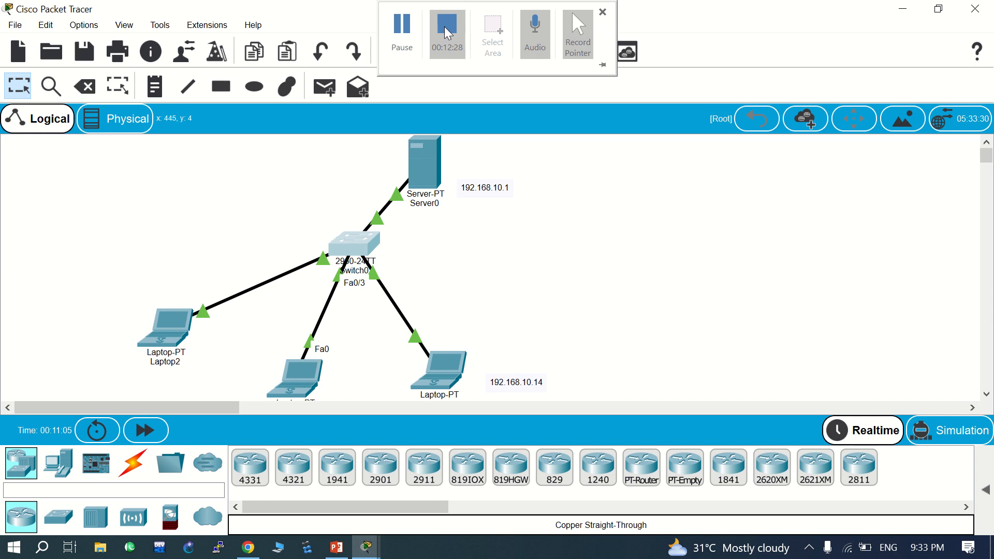